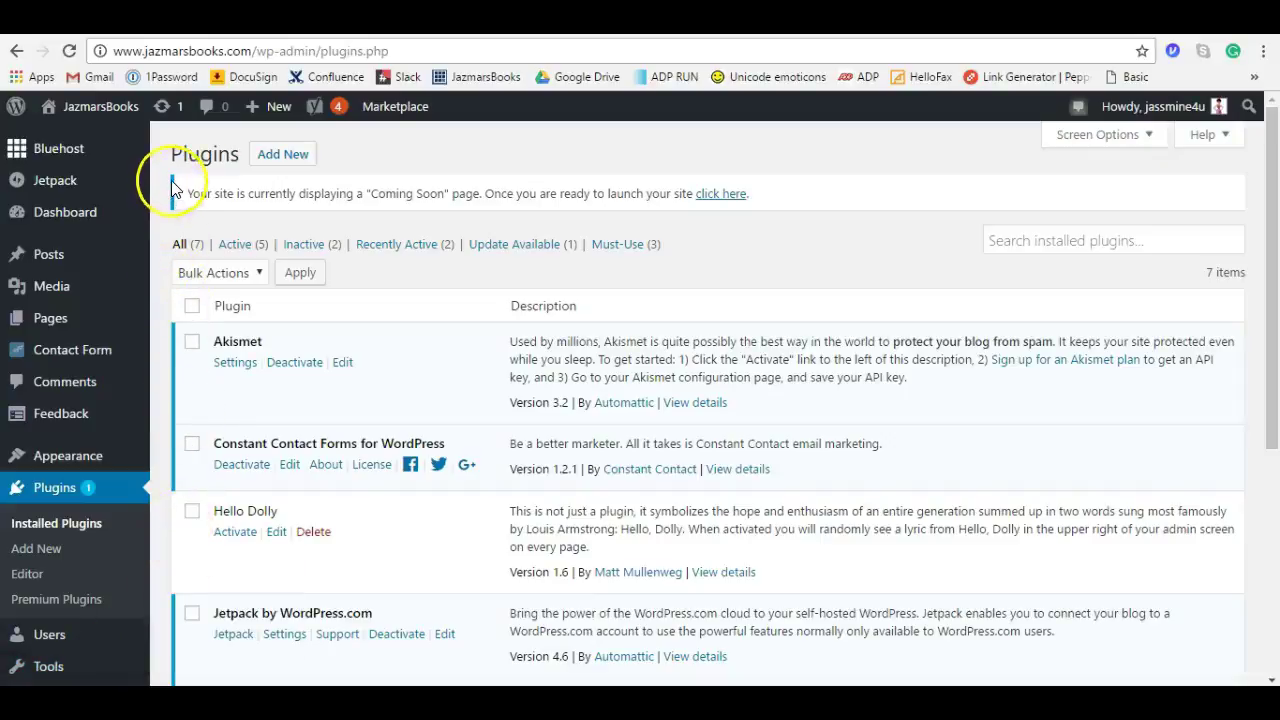
# Step: Open the page for adding plugins, search the directory by keyword for "paypal", and look through the results
pyautogui.click(285, 165)
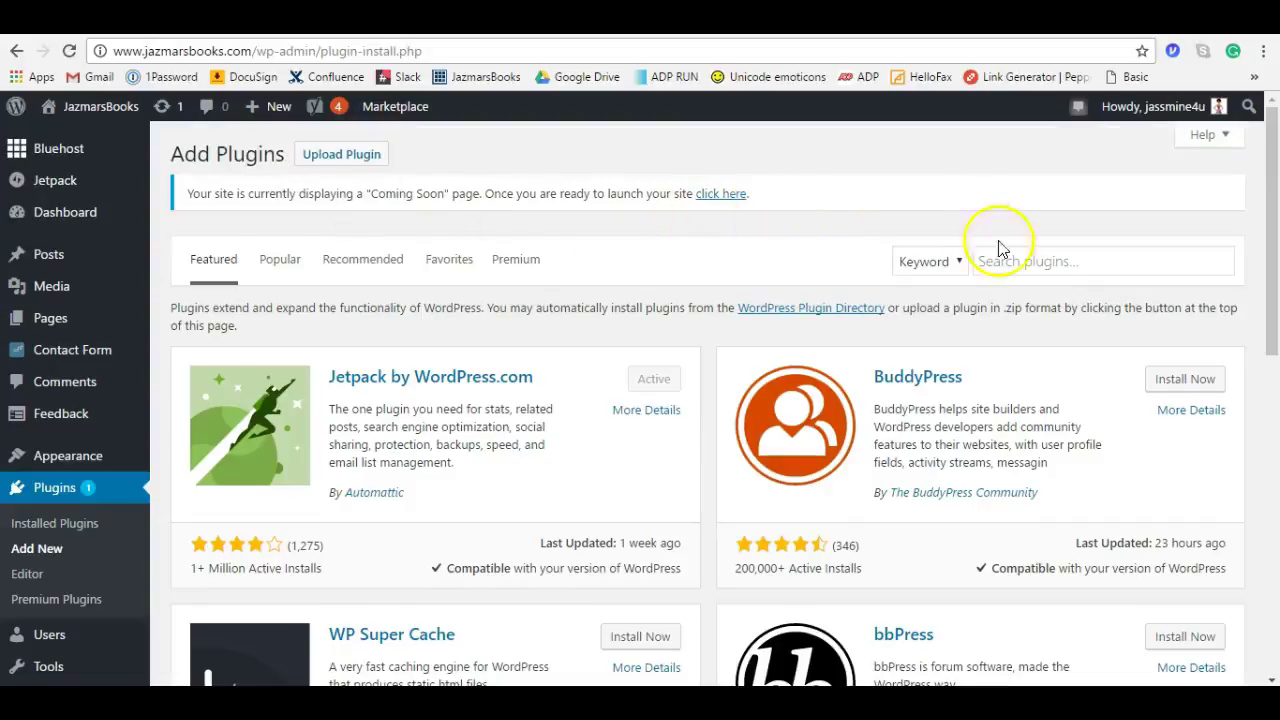
pyautogui.click(1015, 265)
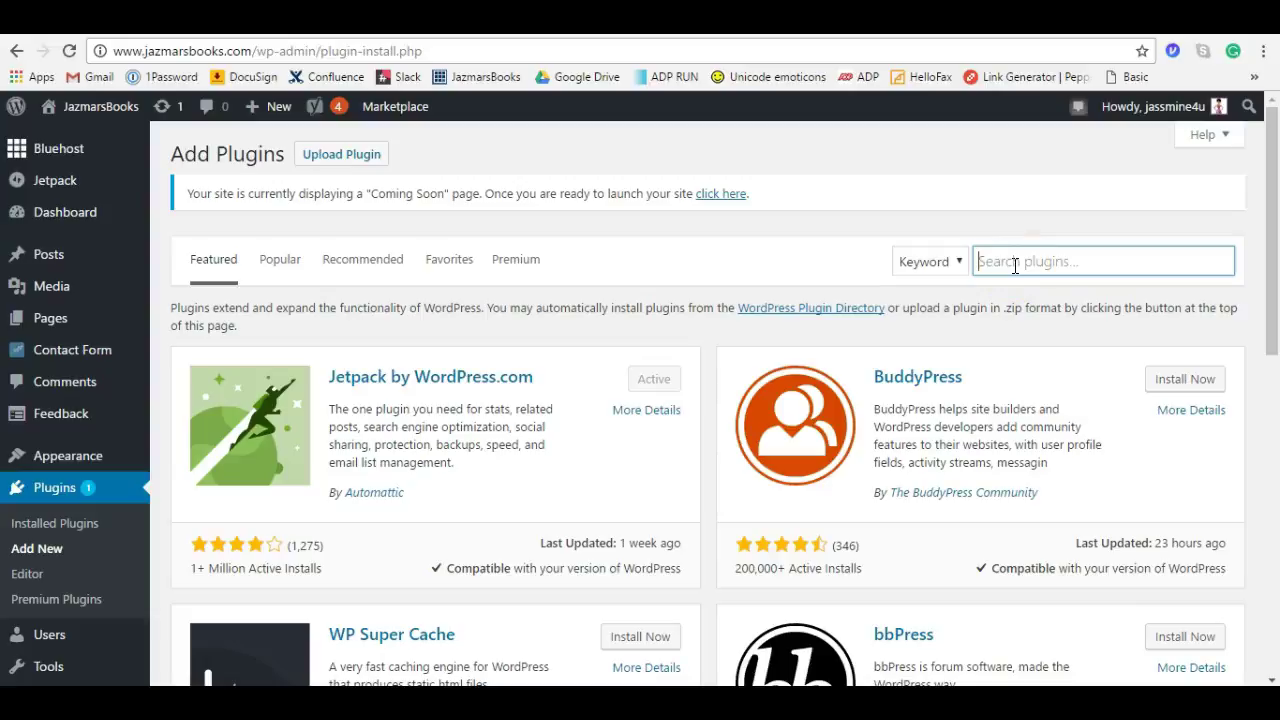
pyautogui.write('pay')
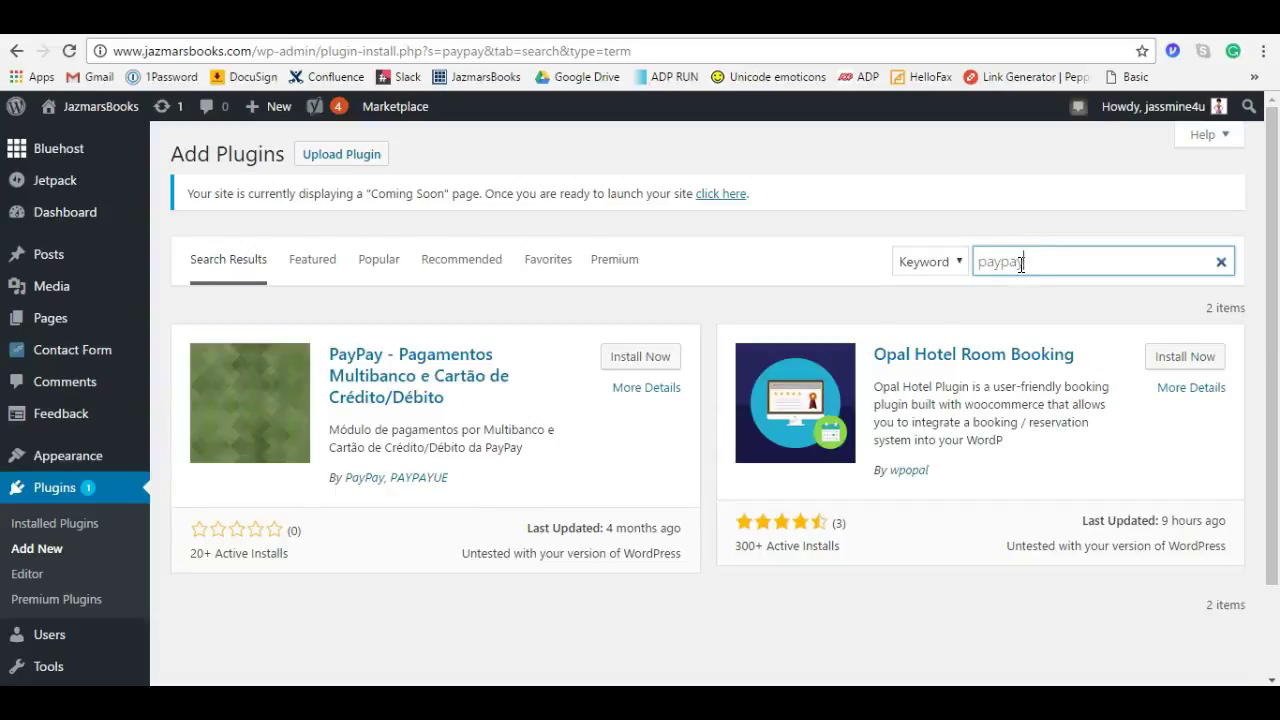
pyautogui.write('pay')
pyautogui.press('BackSpace')
pyautogui.write('l')
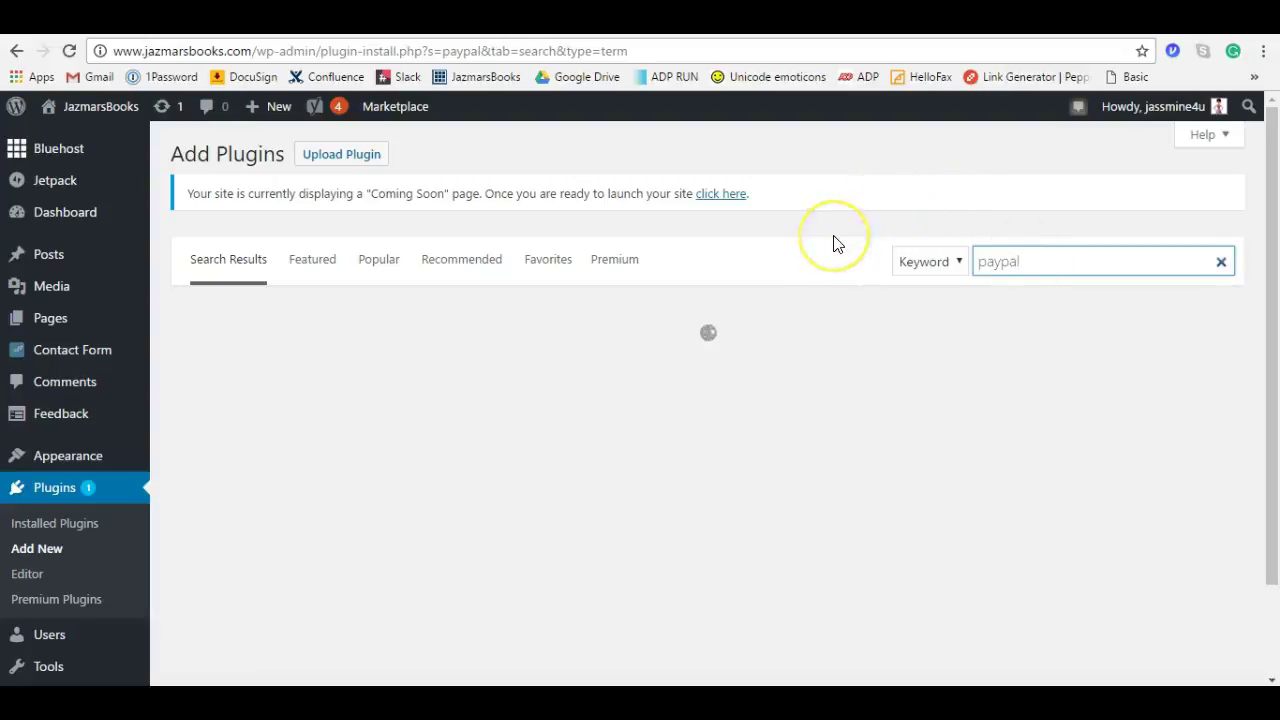
pyautogui.scroll(-2, 808, 250)
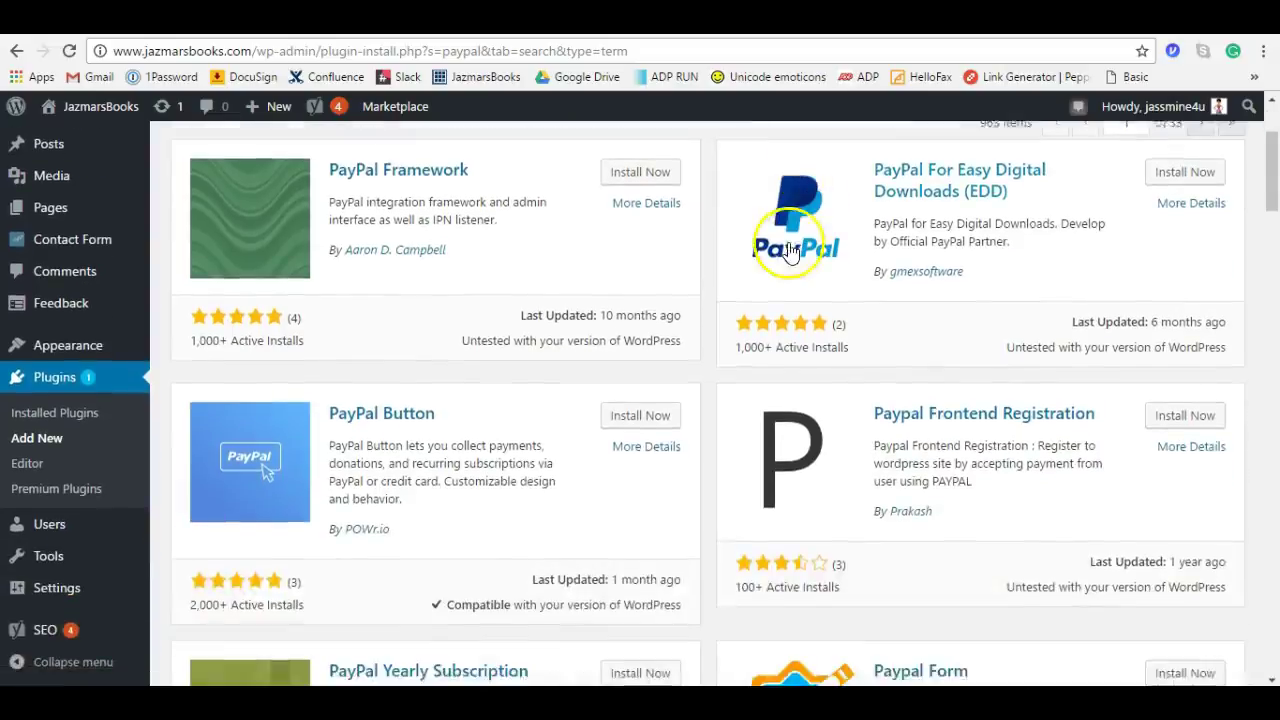
pyautogui.scroll(-2, 740, 288)
pyautogui.scroll(-3, 740, 288)
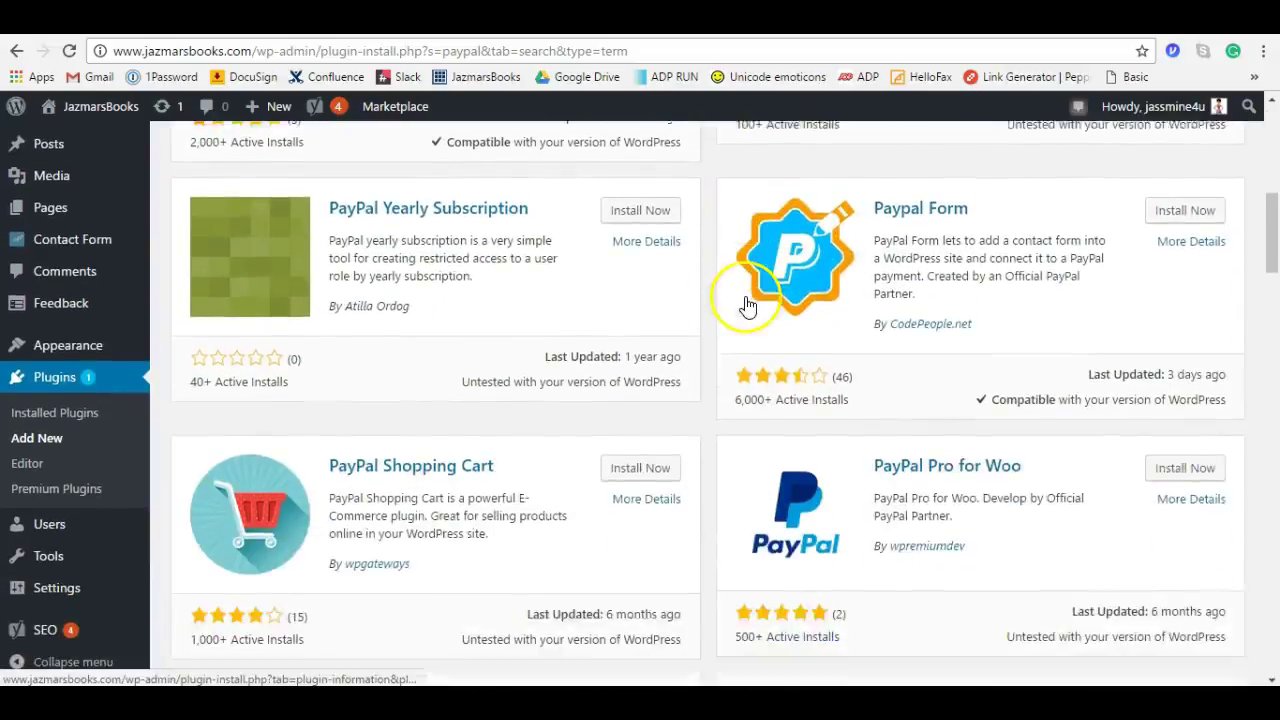
pyautogui.scroll(-1, 731, 348)
pyautogui.scroll(8, 731, 355)
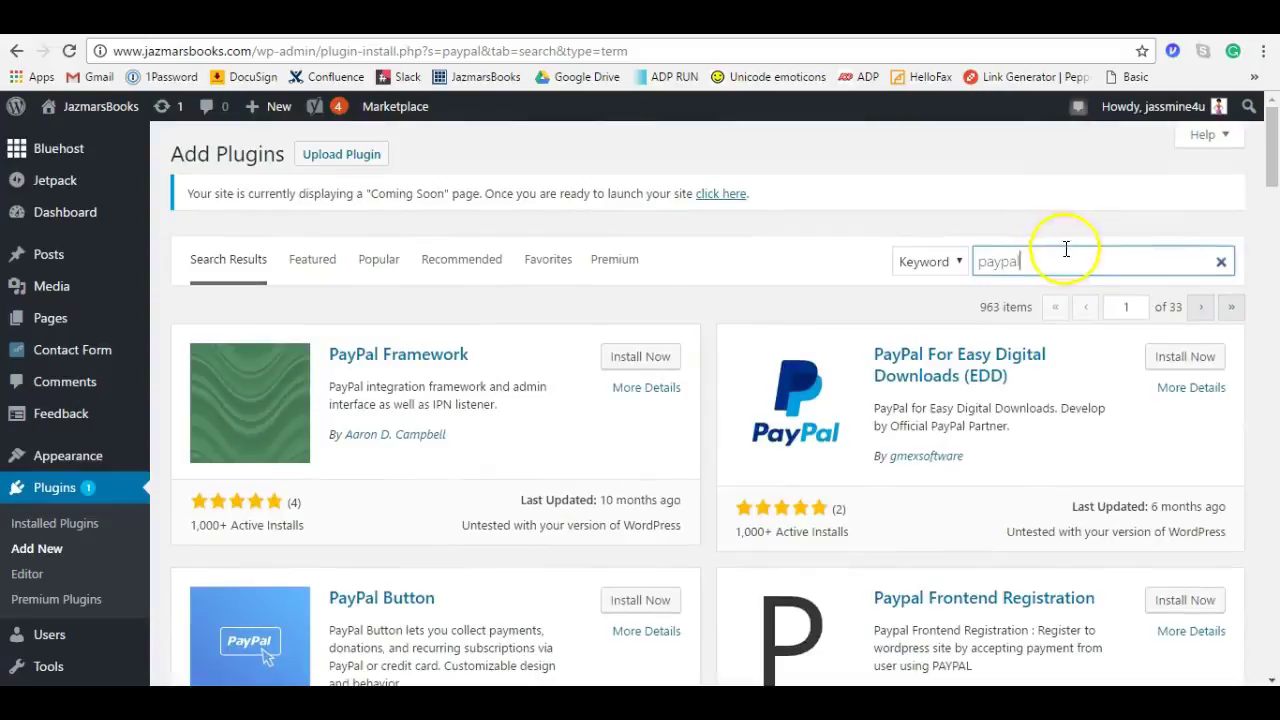
# Step: Search the plugin directory for "shopping cart" and look through the matching plugins
pyautogui.moveTo(1066, 249); pyautogui.dragTo(905, 273)
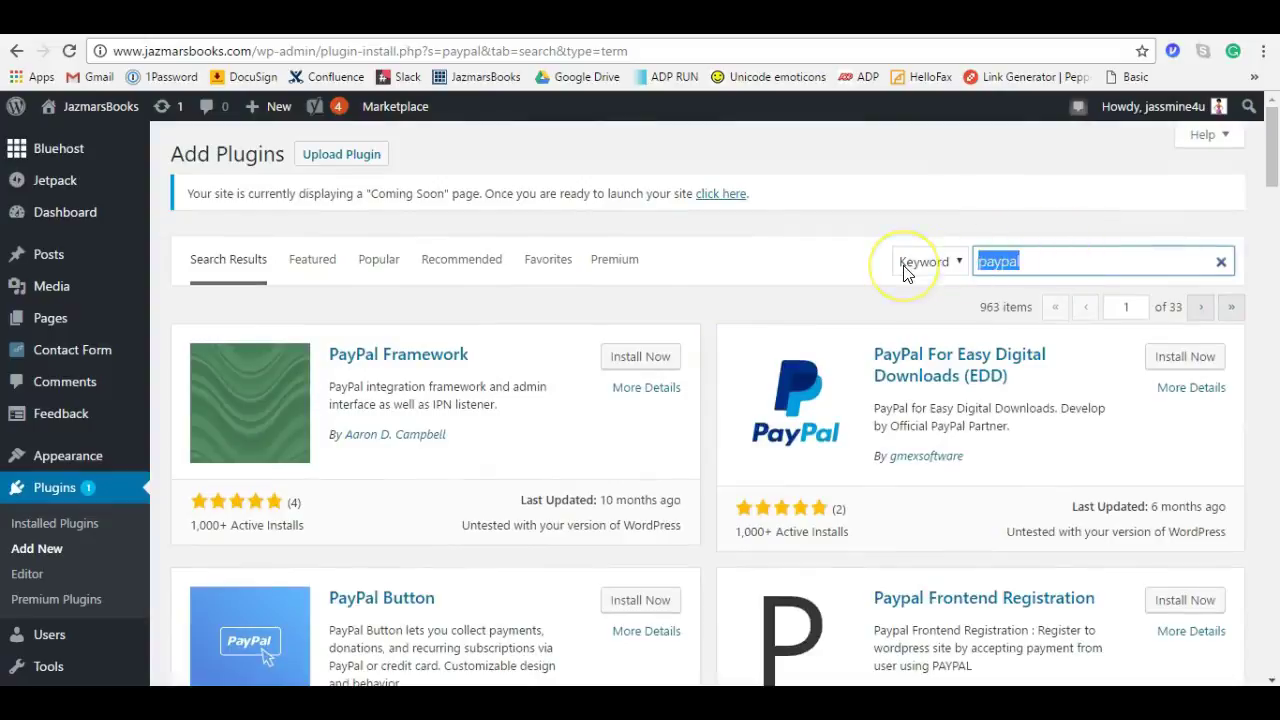
pyautogui.write('shopping car')
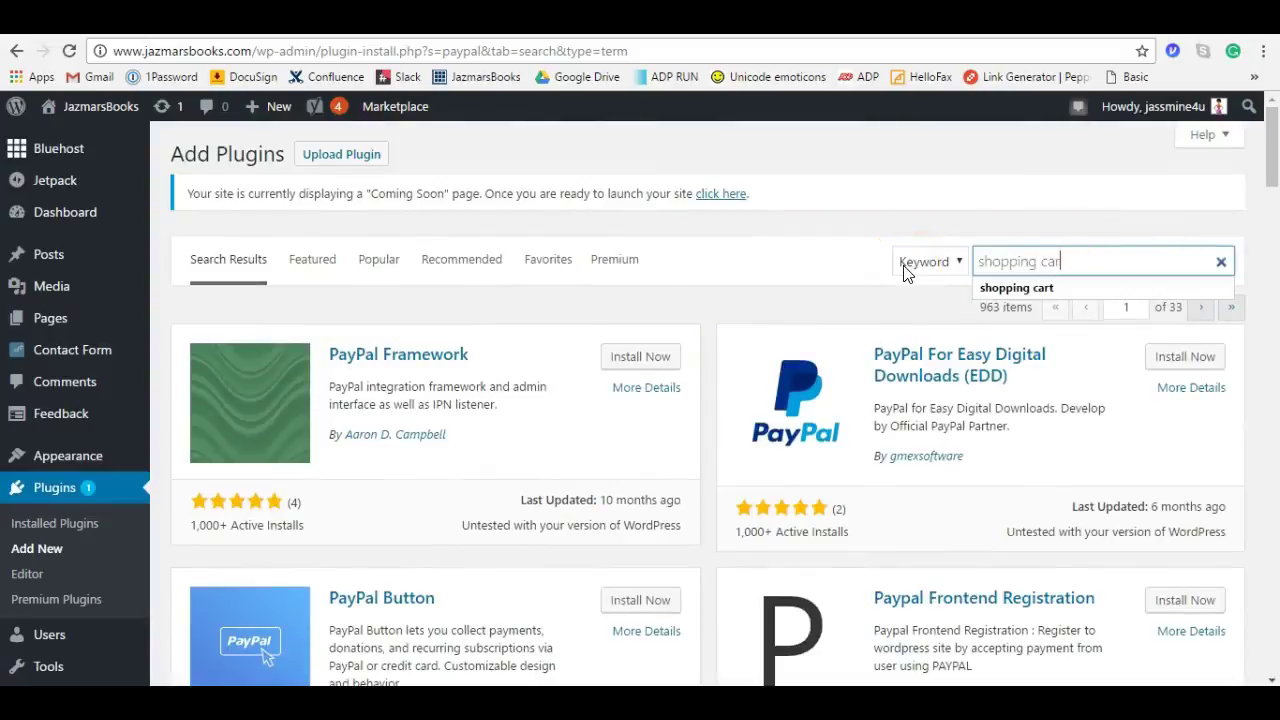
pyautogui.write('t')
pyautogui.press('Return')
pyautogui.click(918, 233)
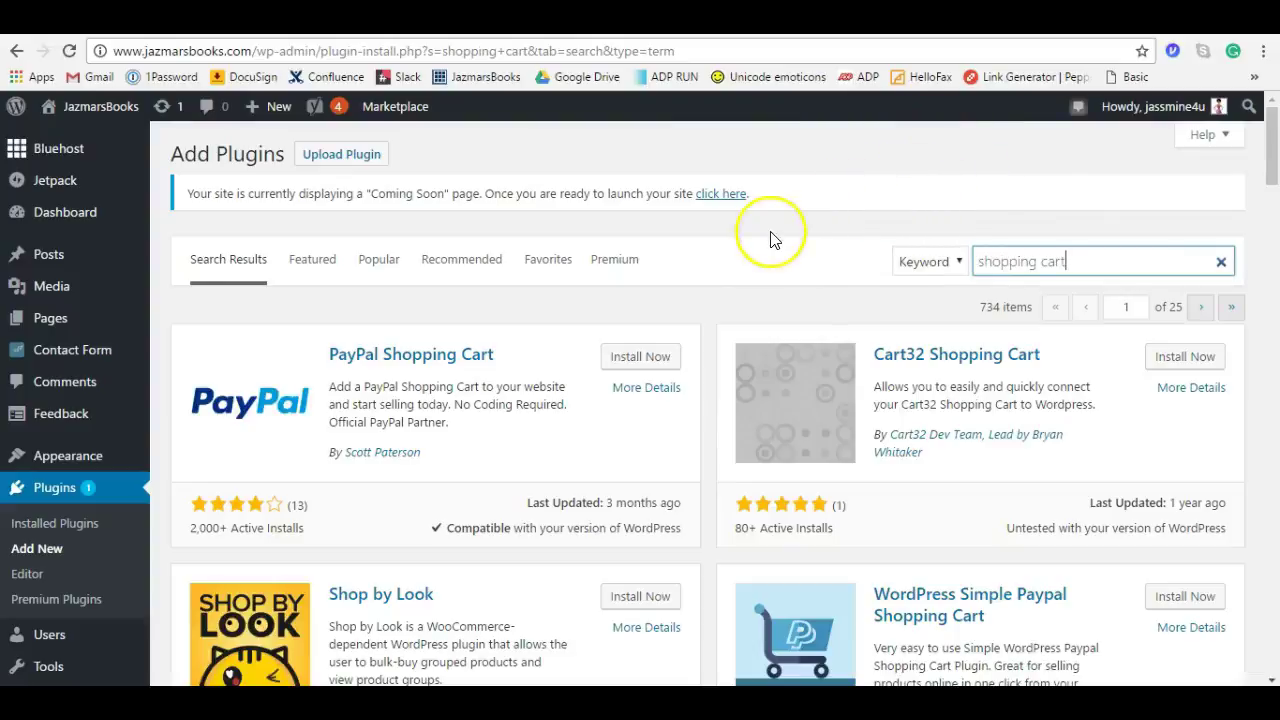
pyautogui.scroll(-1, 770, 240)
pyautogui.scroll(-3, 731, 226)
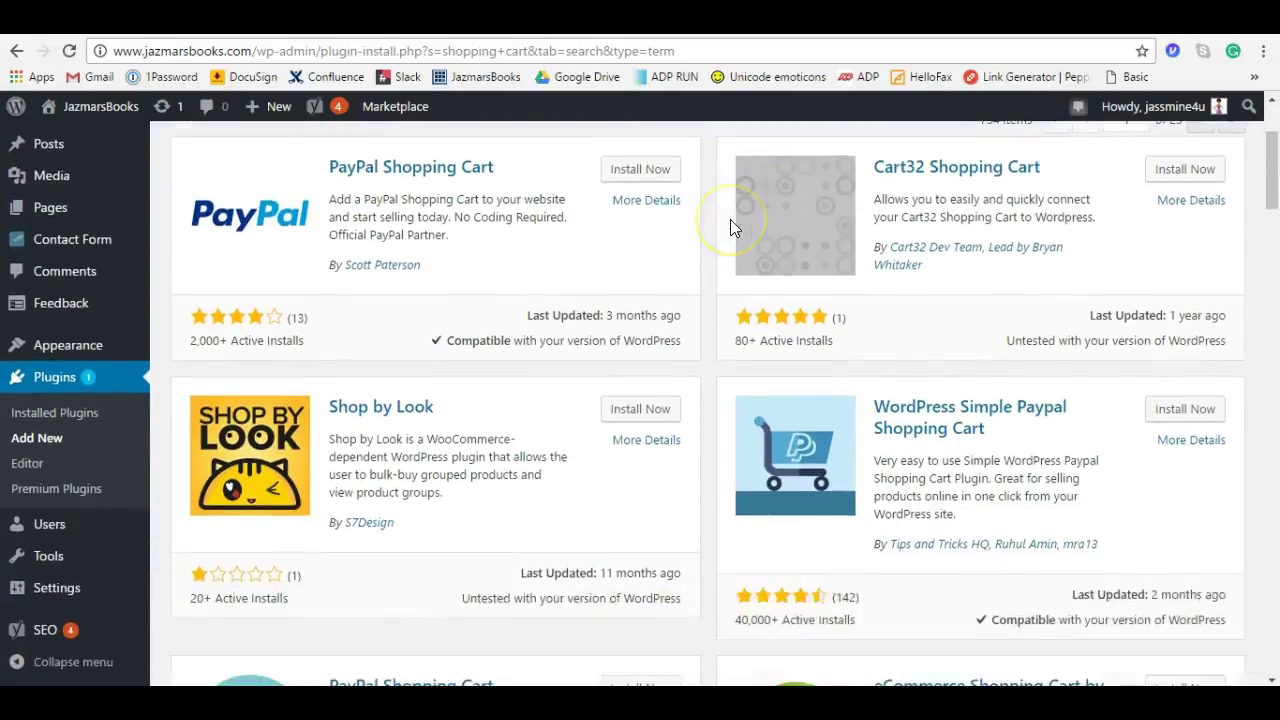
pyautogui.scroll(-5, 731, 228)
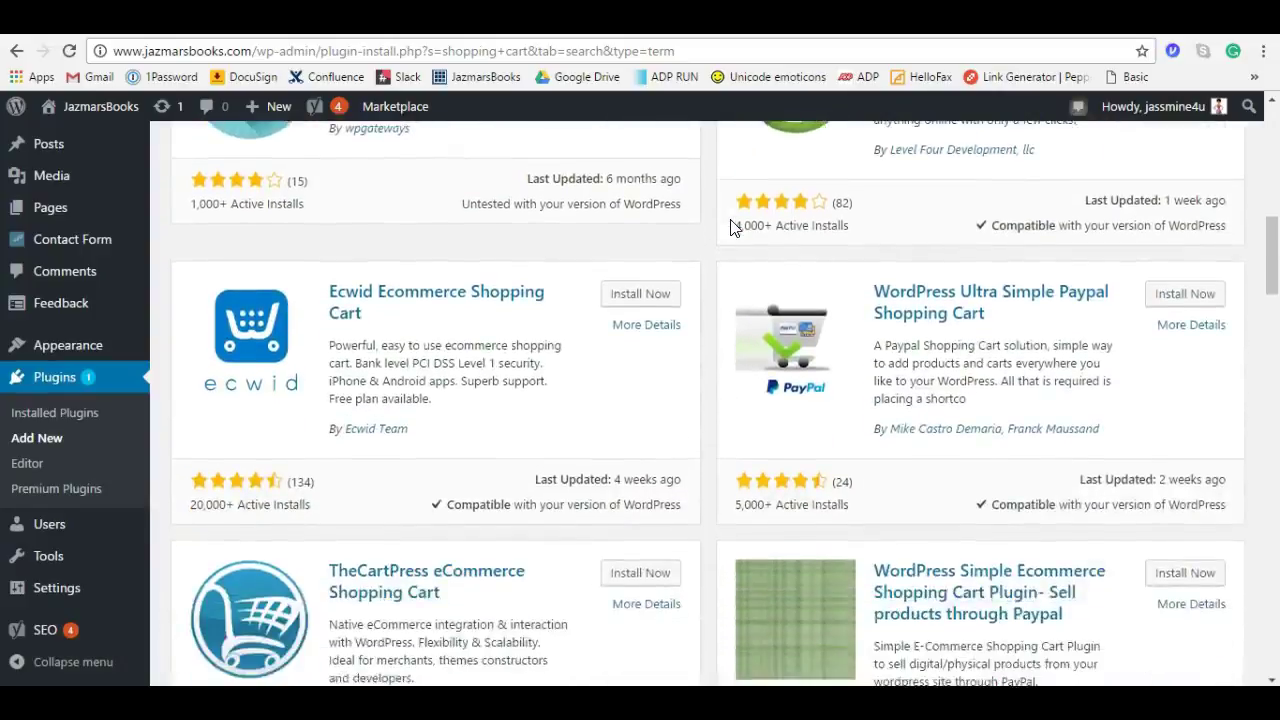
pyautogui.scroll(-2, 731, 228)
pyautogui.scroll(10, 731, 228)
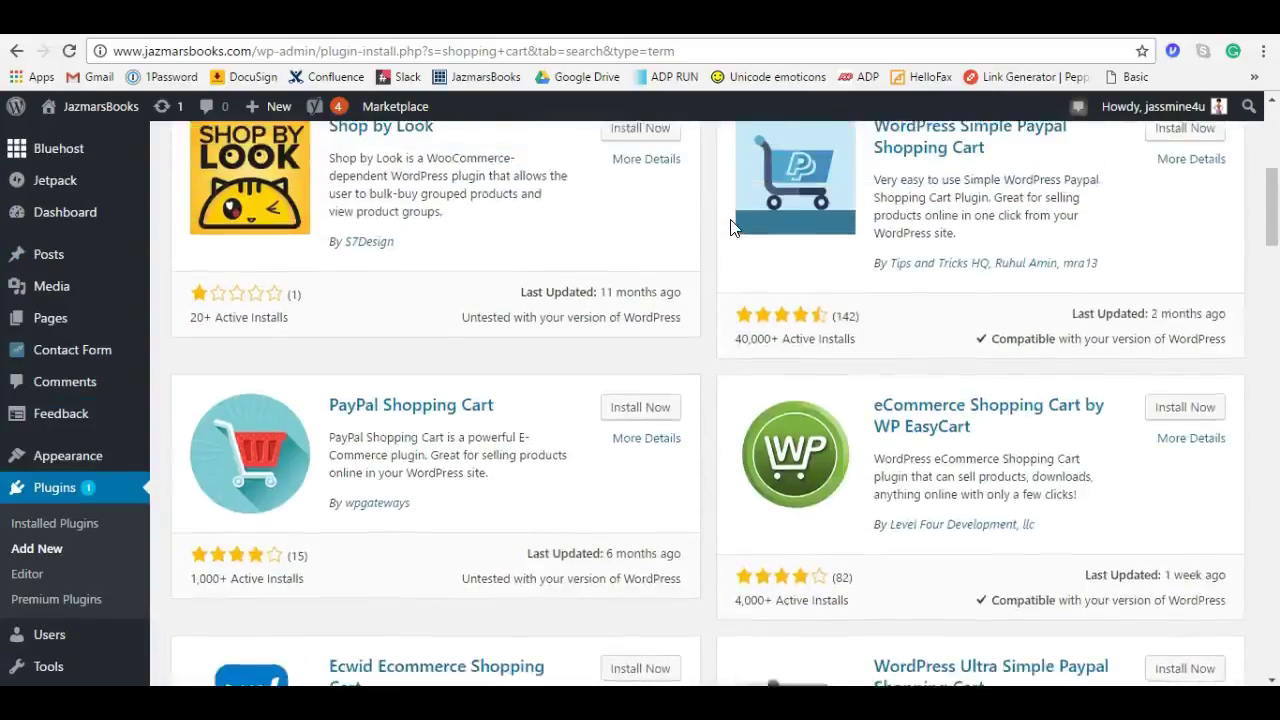
pyautogui.scroll(1, 731, 228)
# Step: Replace the plugin search term with "opt in" and browse the plugins offered
pyautogui.moveTo(1060, 261); pyautogui.dragTo(920, 259)
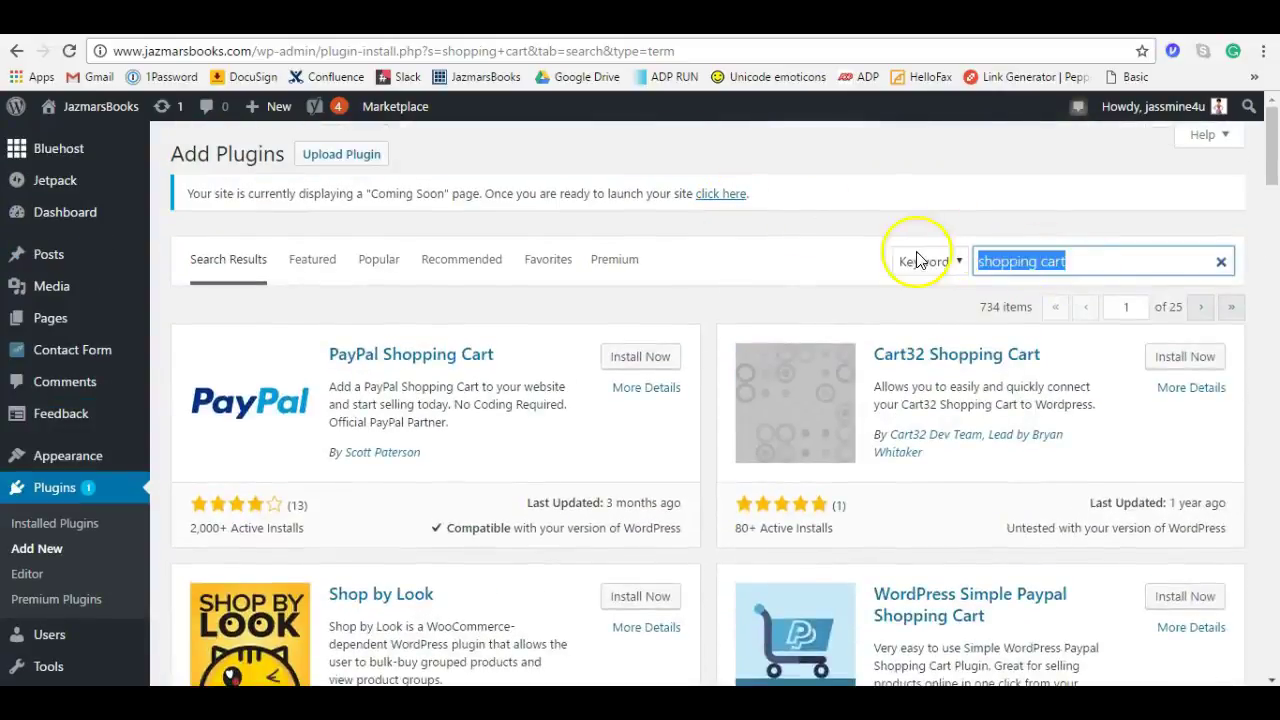
pyautogui.write('opt in')
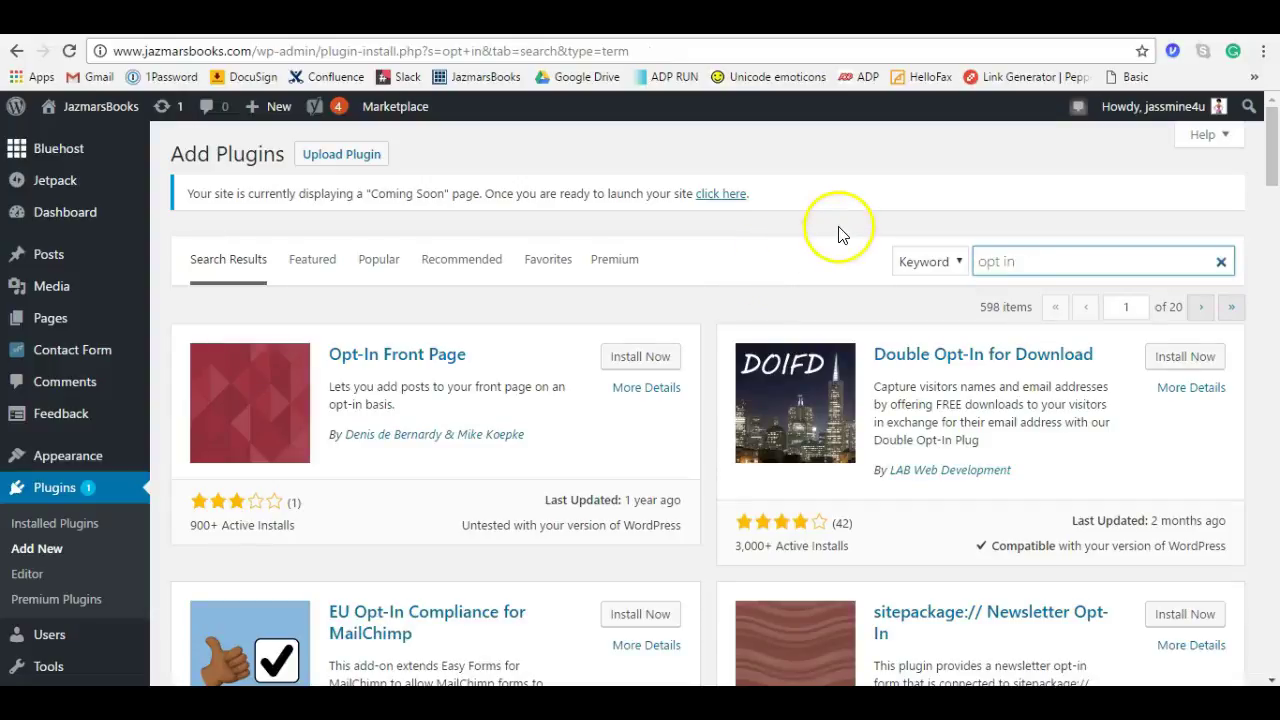
pyautogui.scroll(-5, 850, 233)
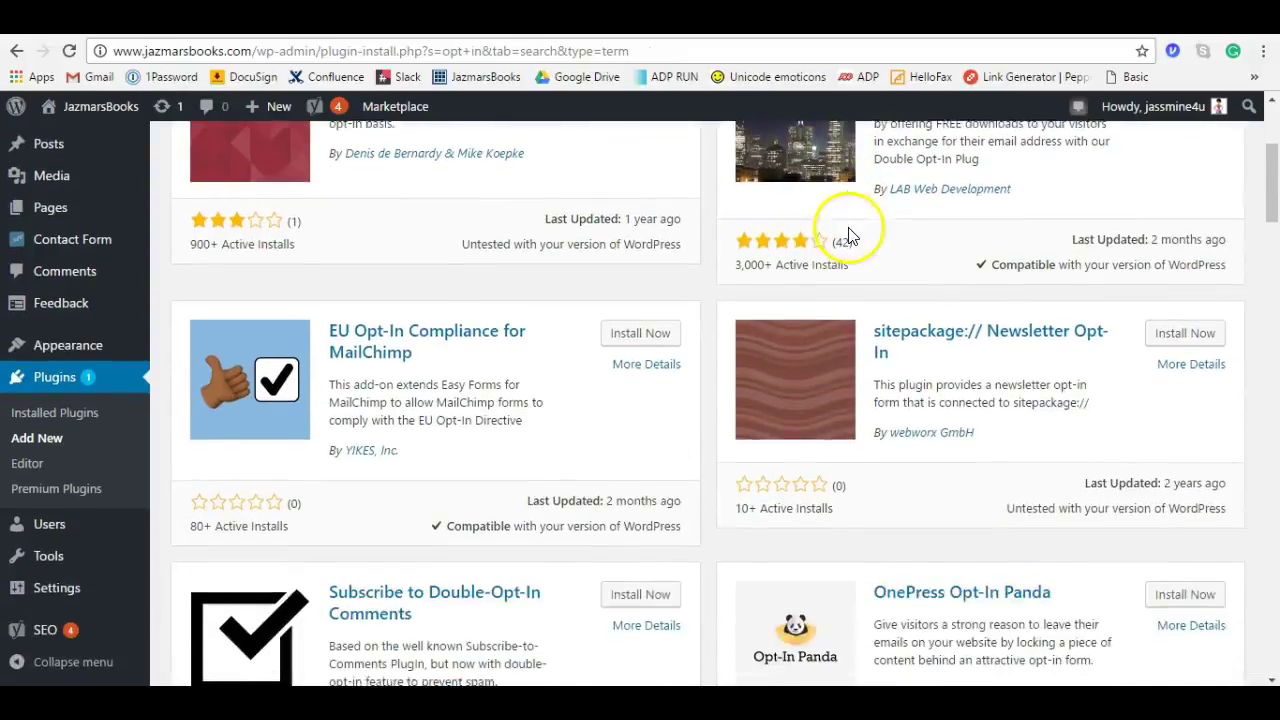
pyautogui.scroll(-5, 848, 235)
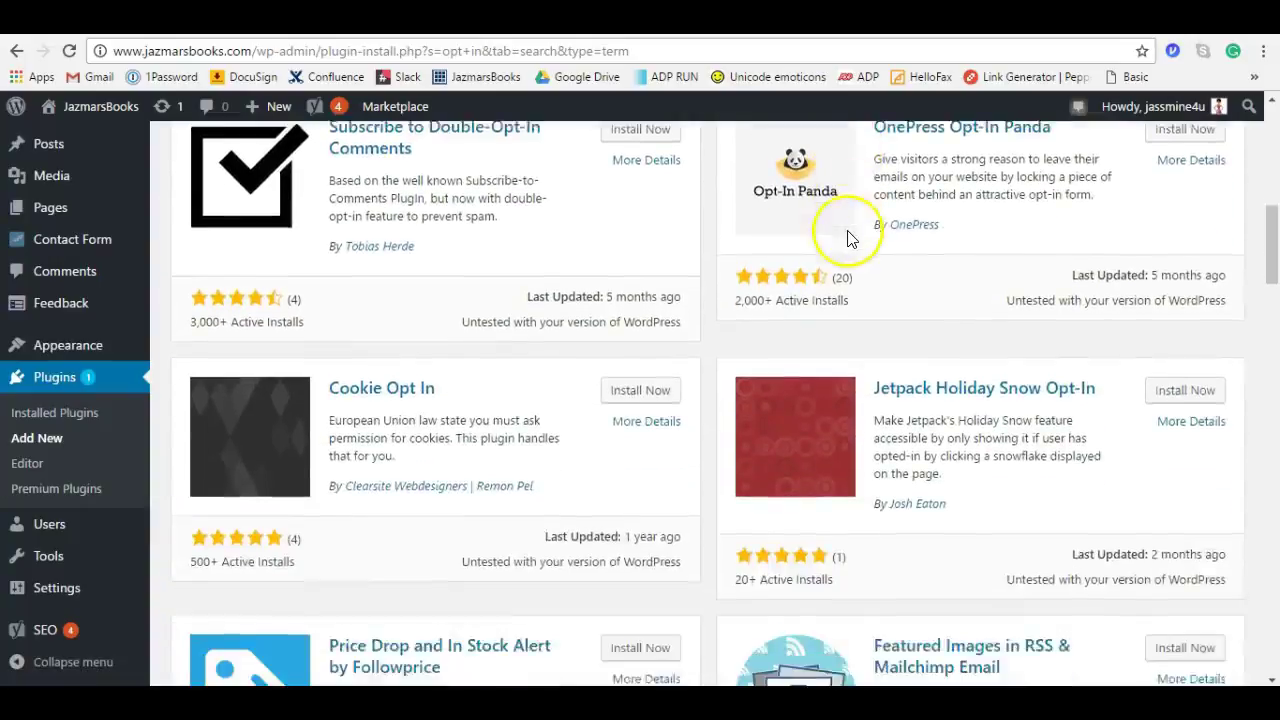
pyautogui.scroll(-5, 855, 277)
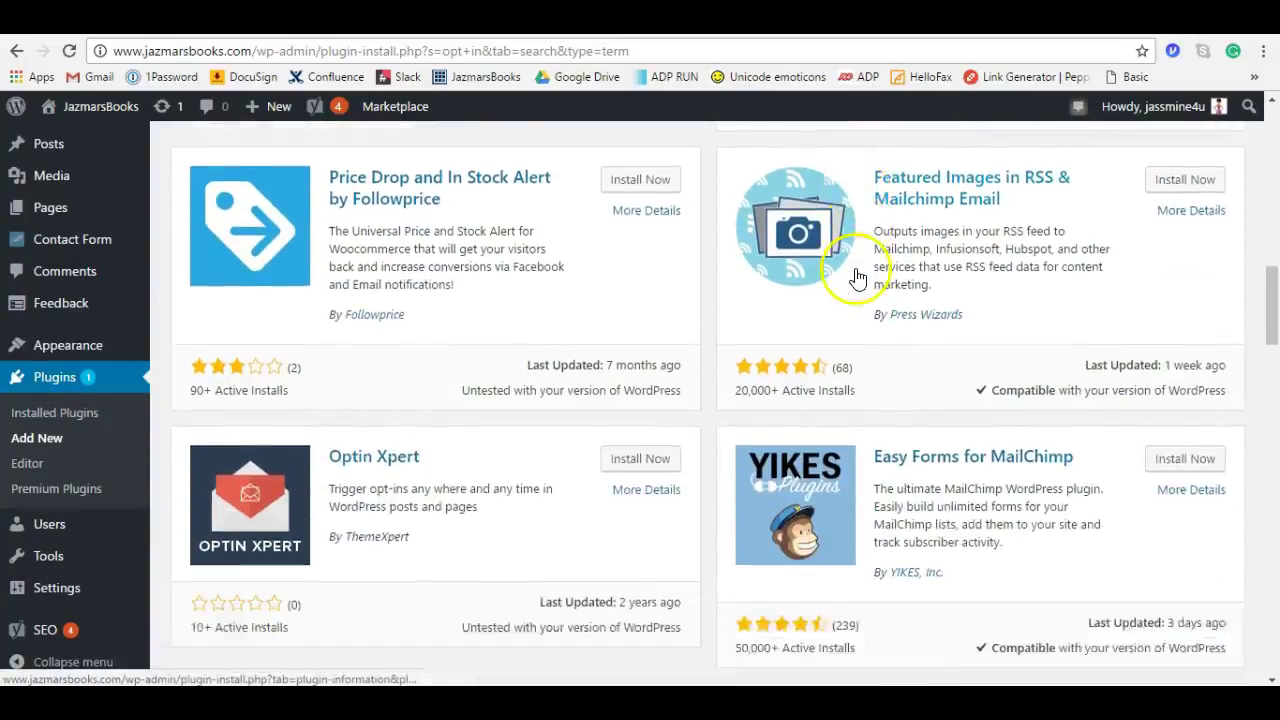
pyautogui.scroll(-4, 857, 277)
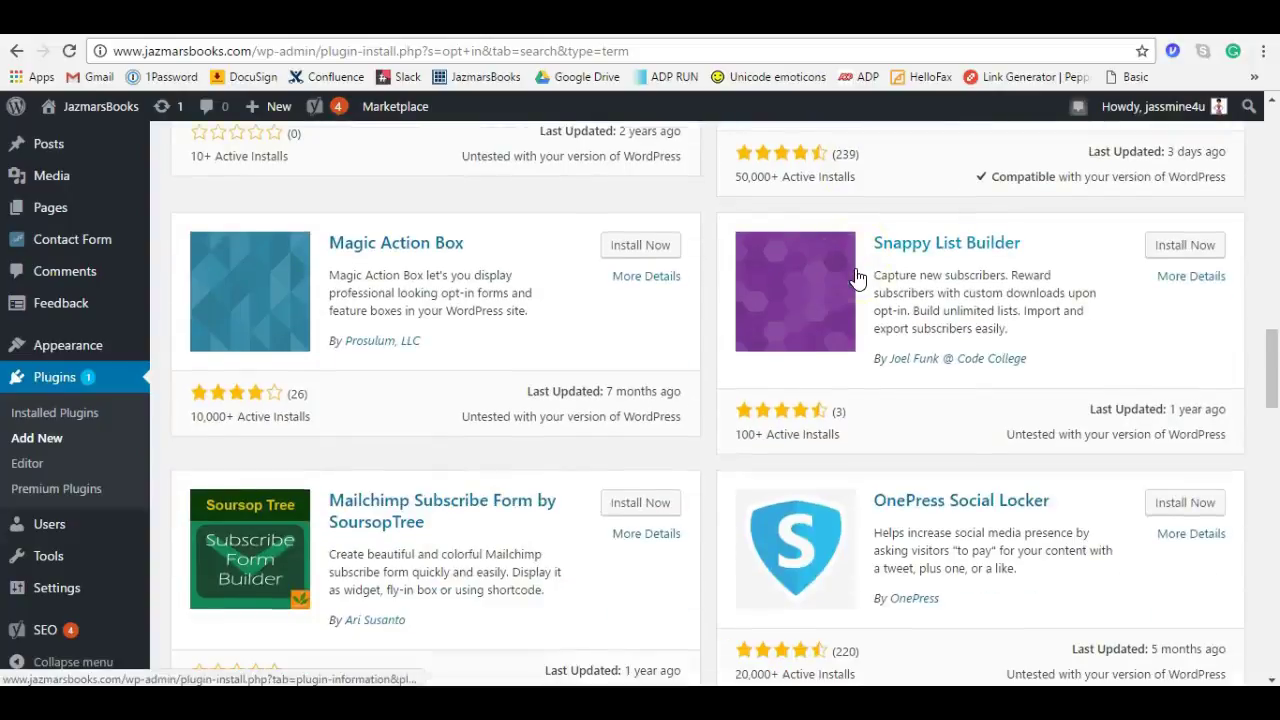
pyautogui.scroll(7, 857, 277)
pyautogui.scroll(8, 857, 277)
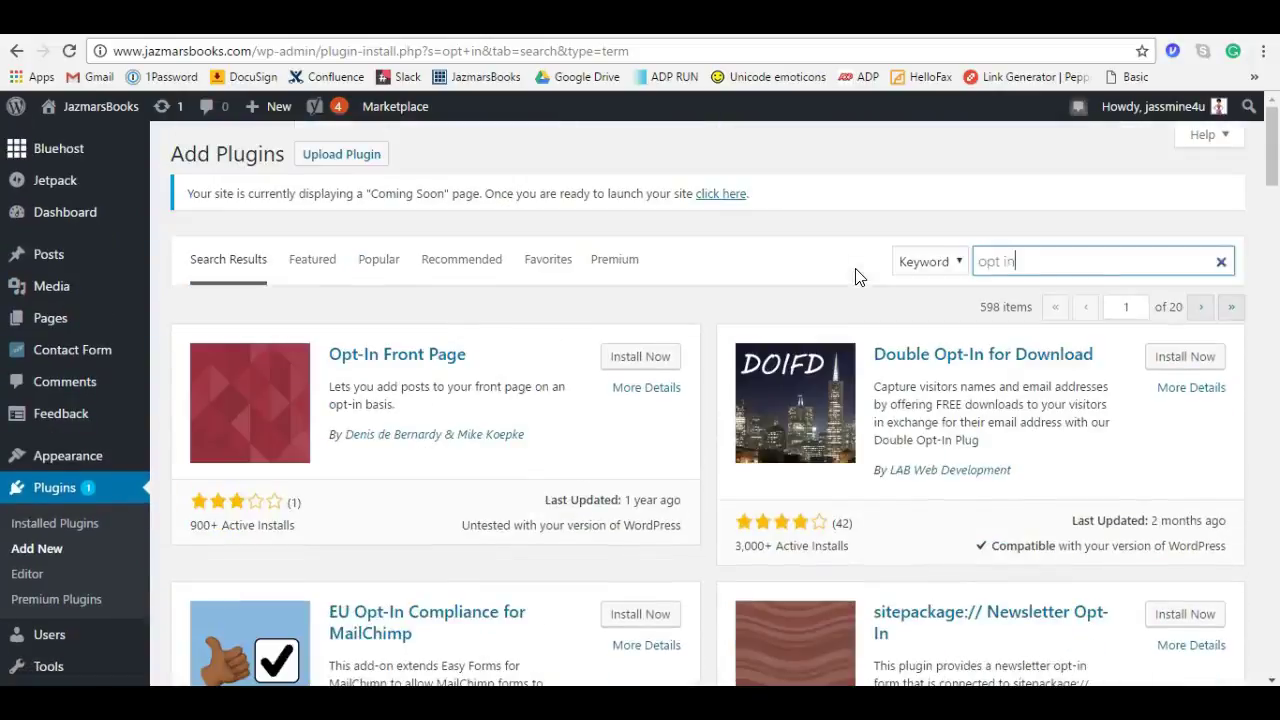
# Step: Search the plugin directory for "marketing" and skim the first results
pyautogui.moveTo(1051, 263); pyautogui.dragTo(913, 281)
pyautogui.write('marketing')
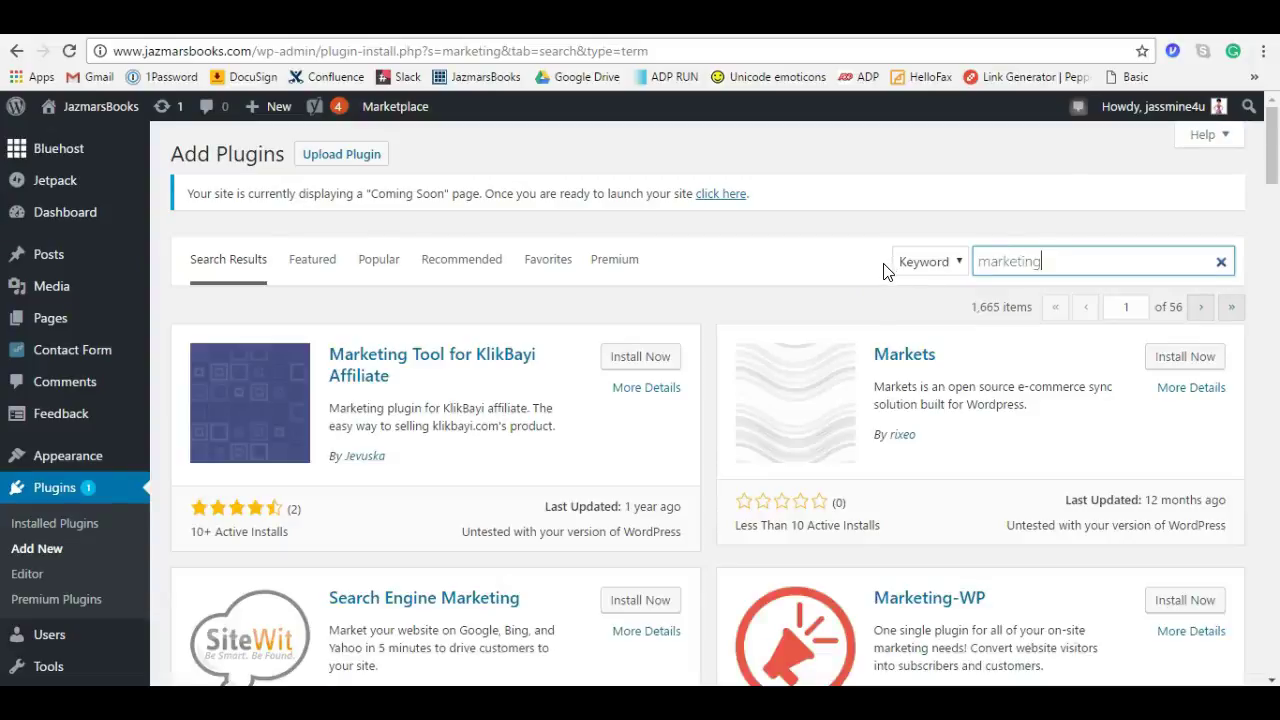
pyautogui.scroll(-4, 884, 270)
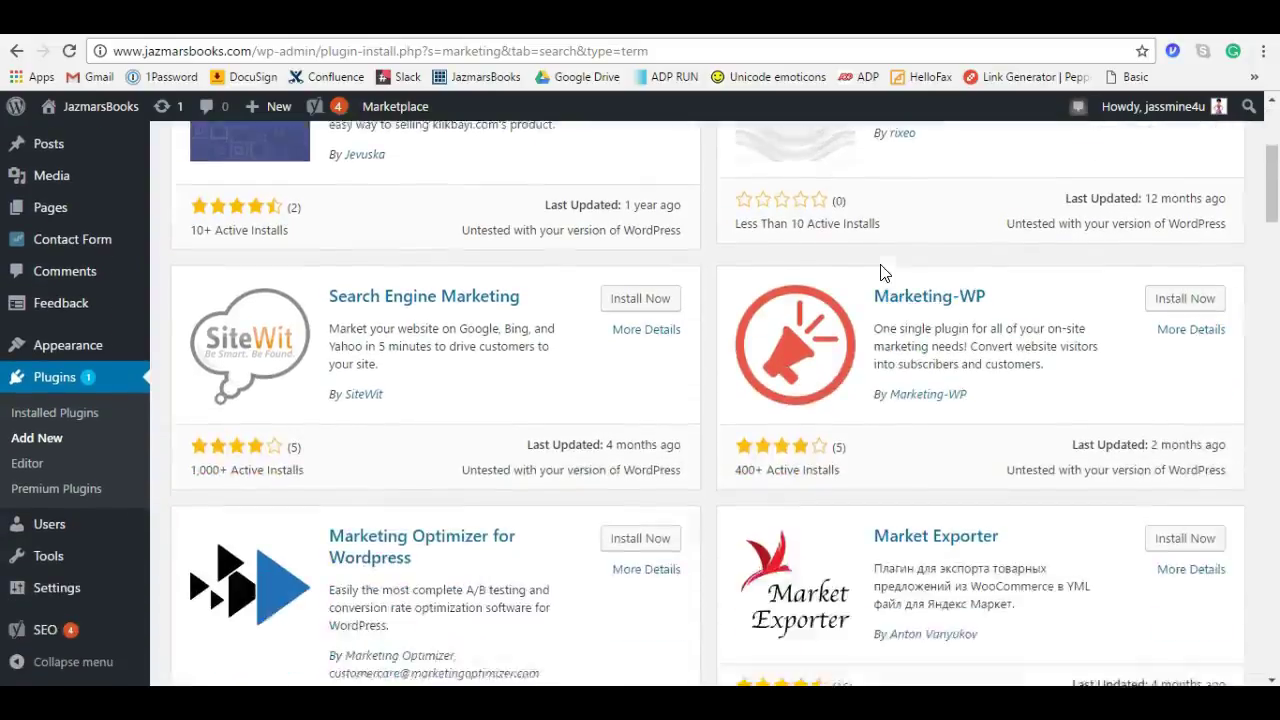
pyautogui.scroll(5, 884, 270)
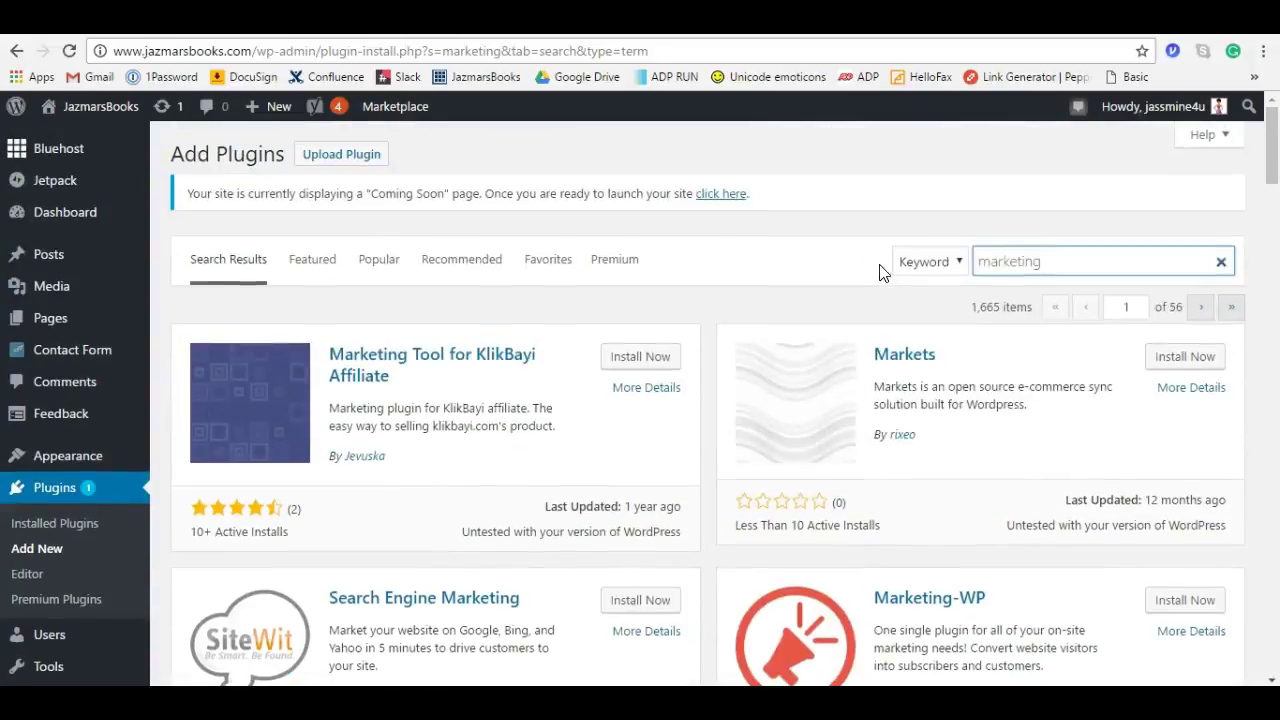
# Step: Search the plugin directory for "broken link"
pyautogui.moveTo(1063, 260); pyautogui.dragTo(962, 276)
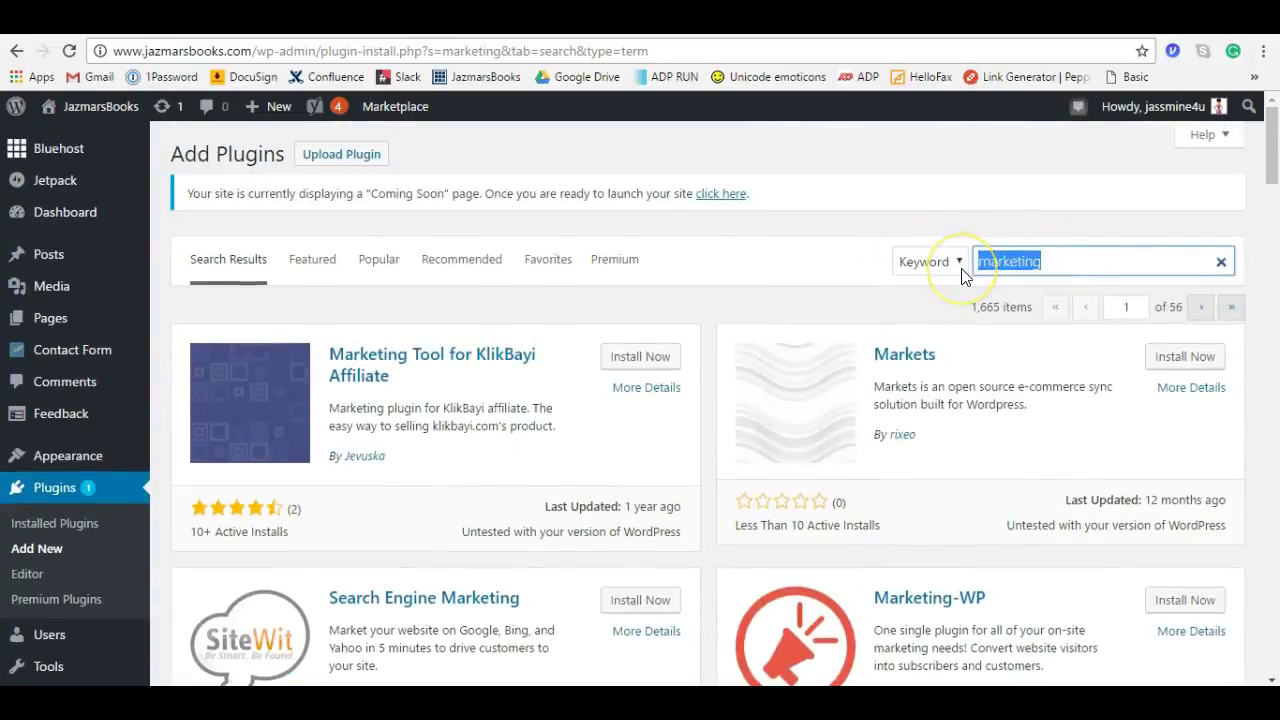
pyautogui.write('broke')
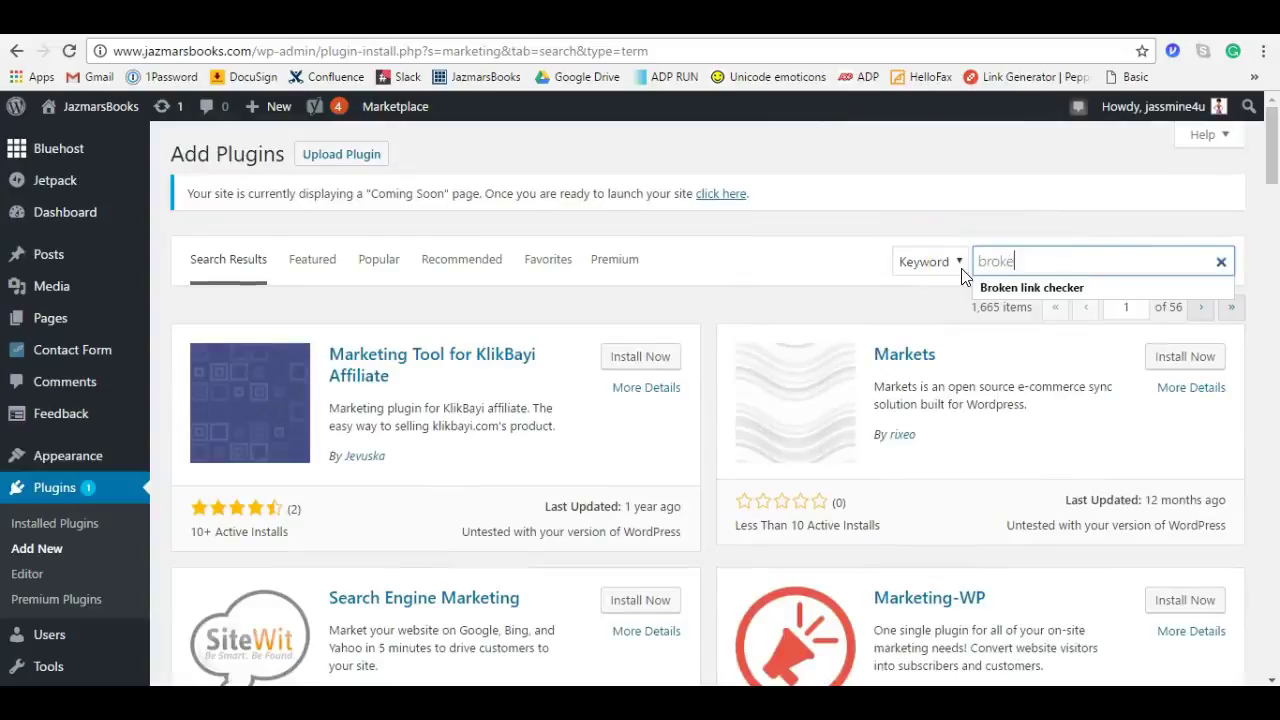
pyautogui.write('n')
pyautogui.press('Return')
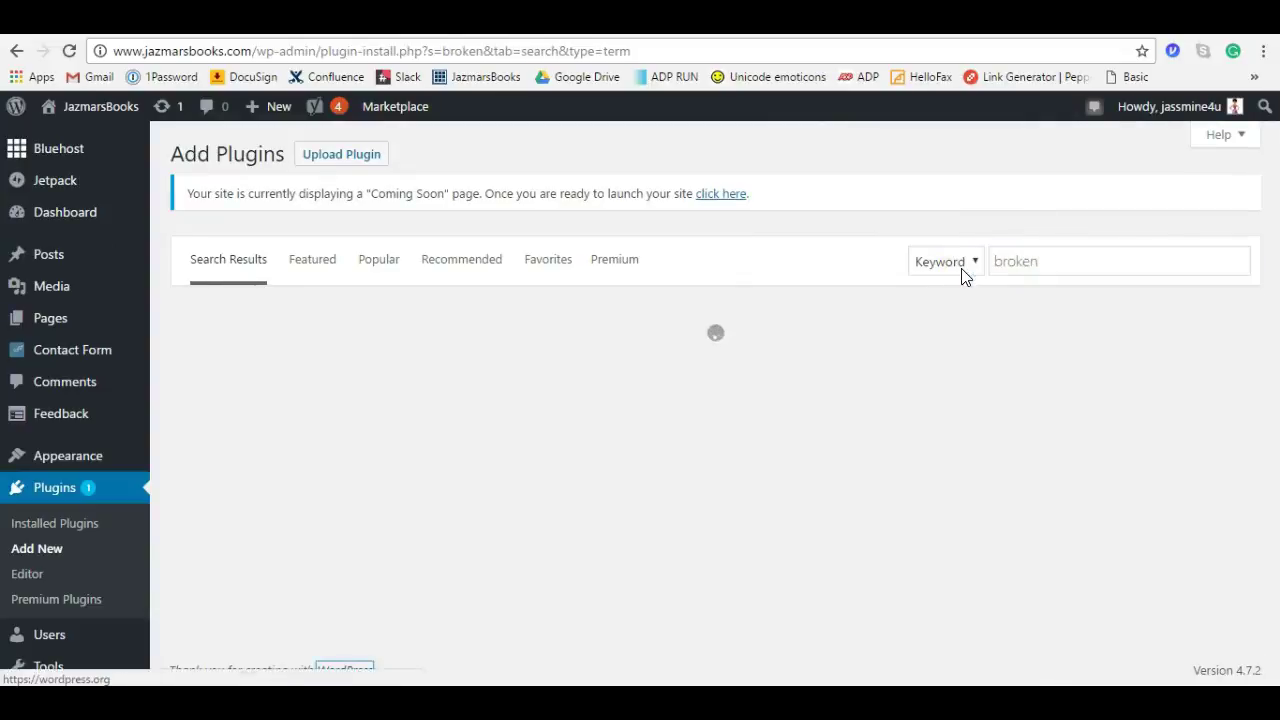
pyautogui.click(1109, 261)
pyautogui.write('l')
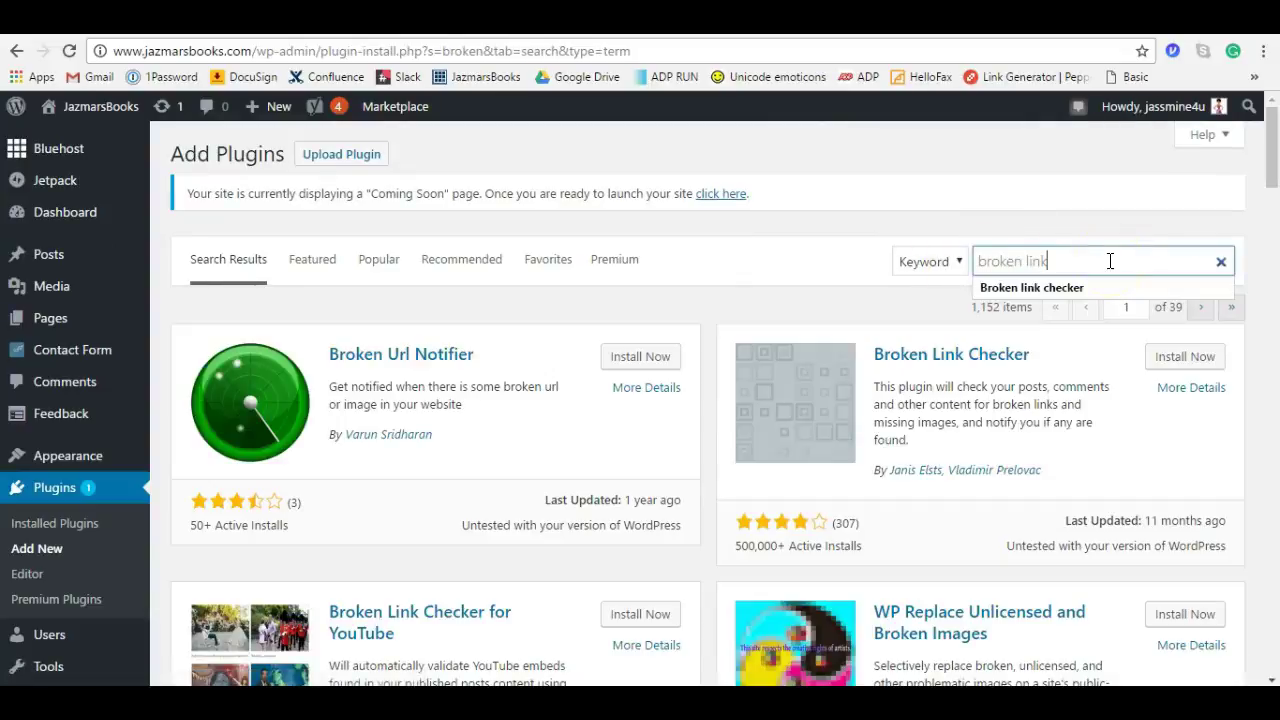
pyautogui.write('ink')
pyautogui.press('Return')
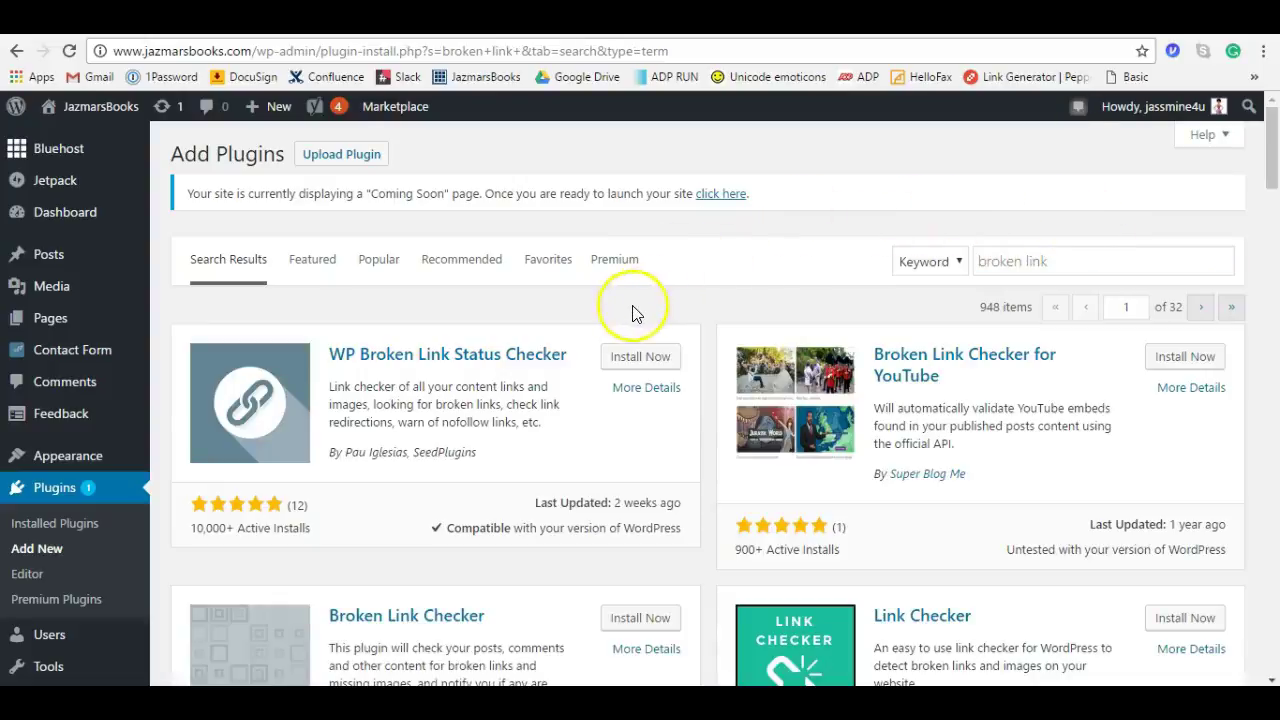
# Step: Open the details of the Broken Link Checker plugin and read its description, features and ratings
pyautogui.scroll(-2, 560, 392)
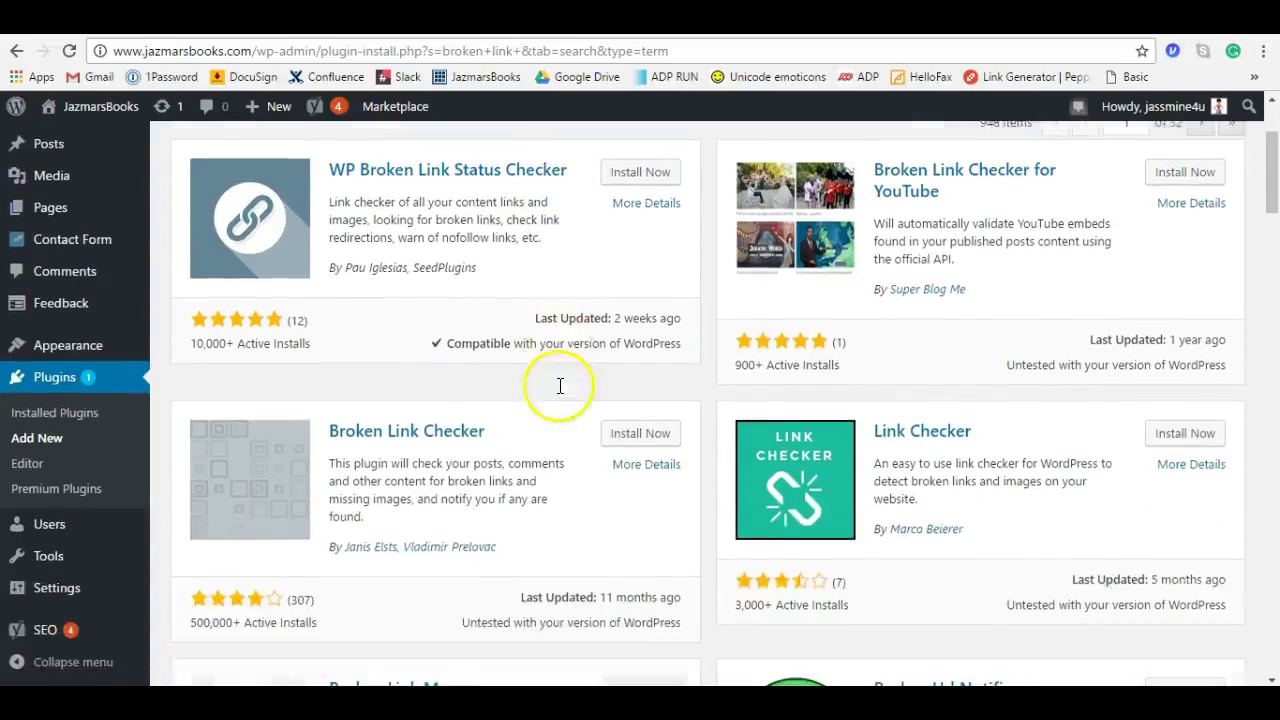
pyautogui.scroll(-1, 543, 434)
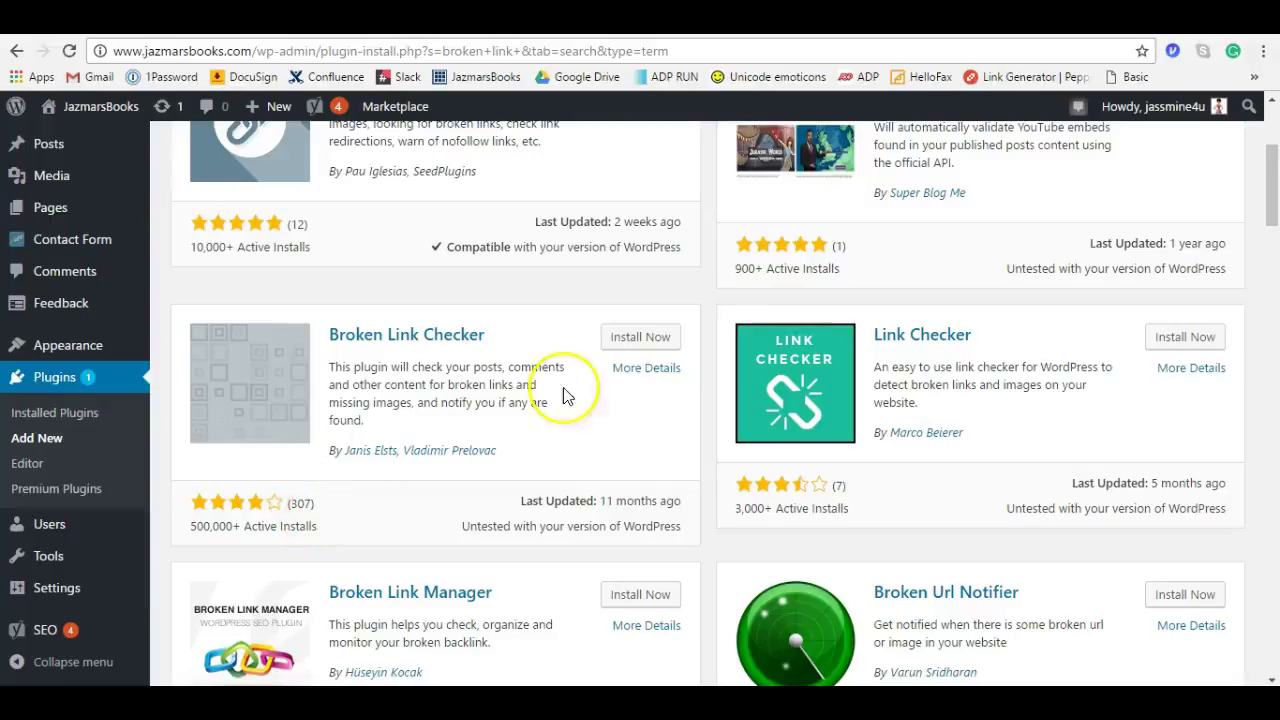
pyautogui.click(655, 370)
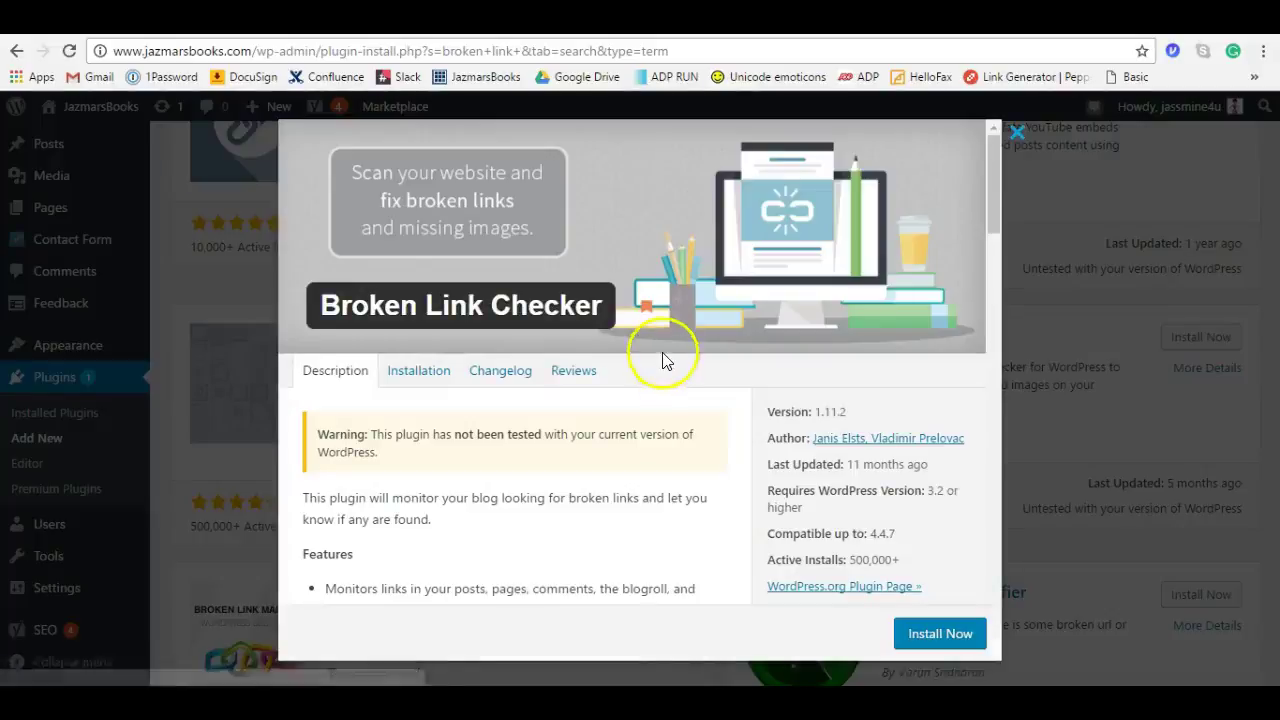
pyautogui.scroll(-1, 660, 360)
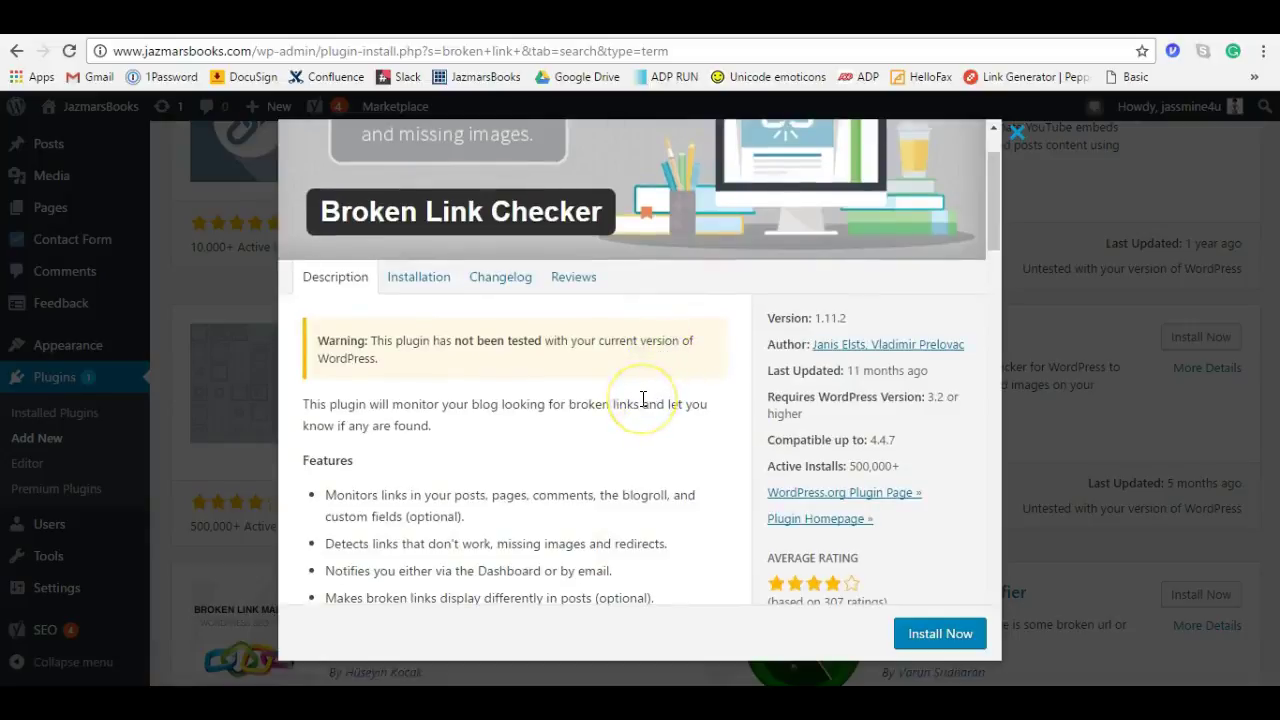
pyautogui.scroll(-1, 643, 399)
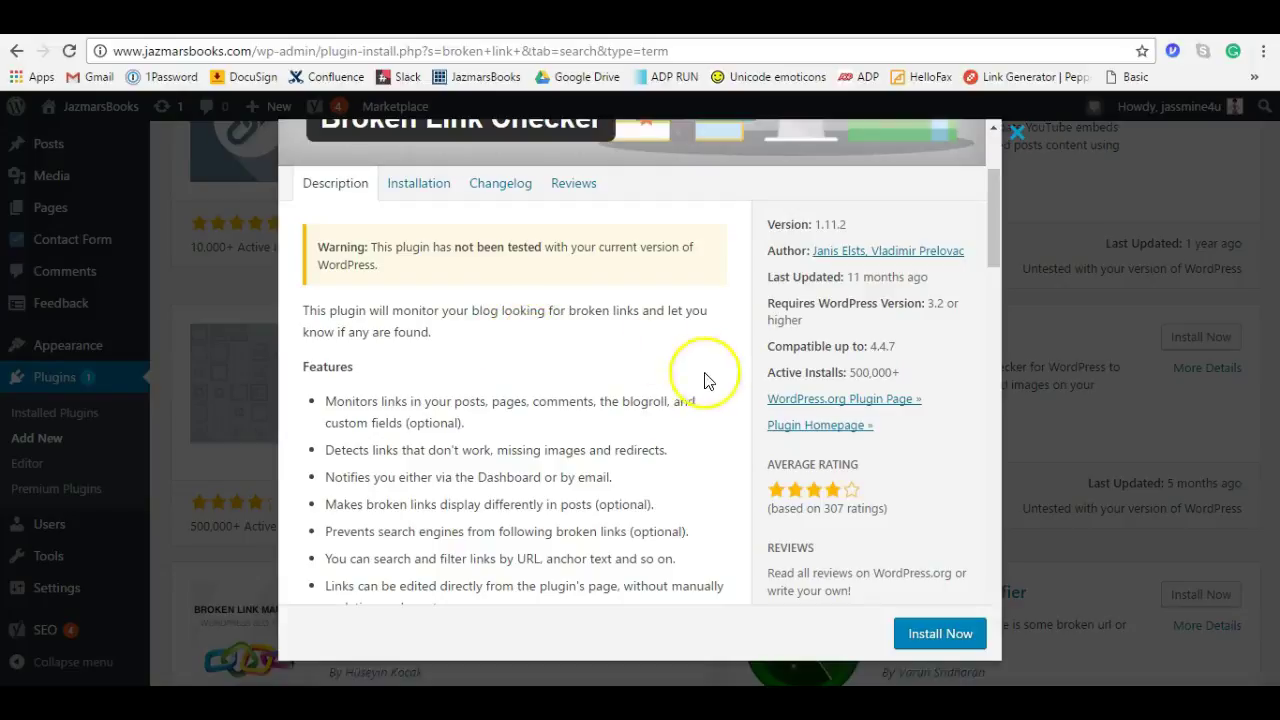
pyautogui.scroll(-1, 700, 390)
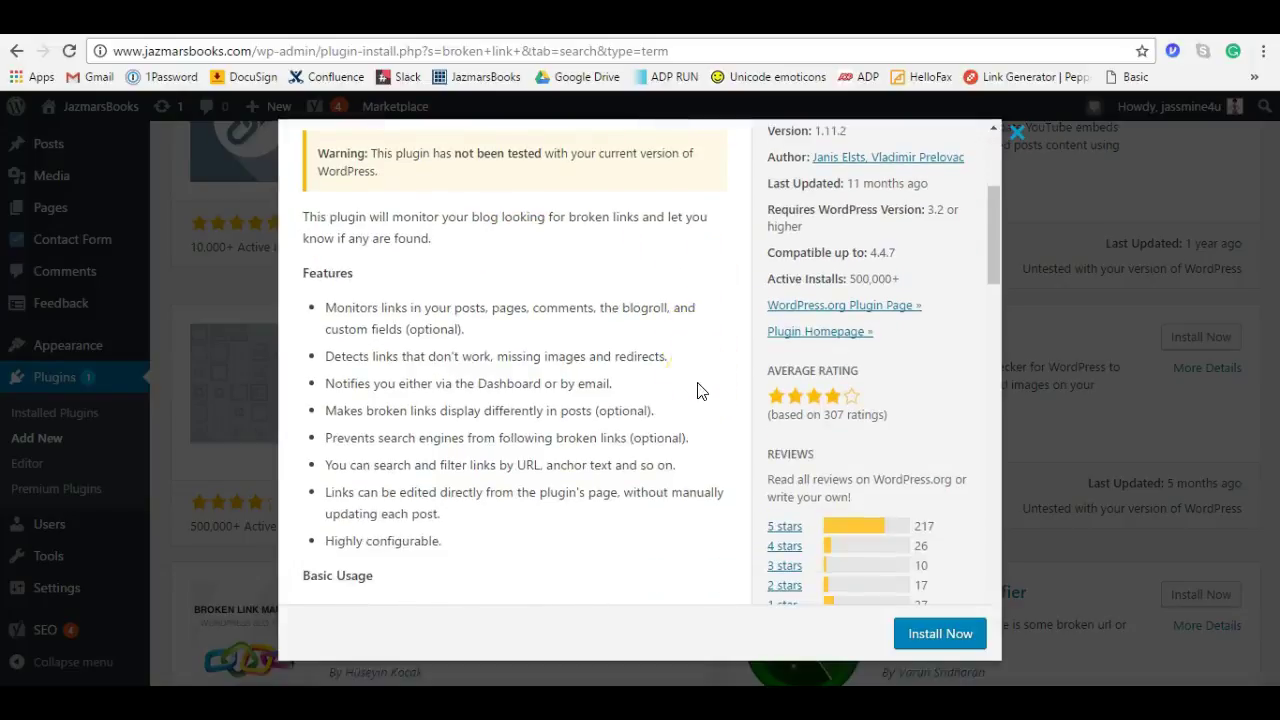
pyautogui.scroll(-1, 700, 390)
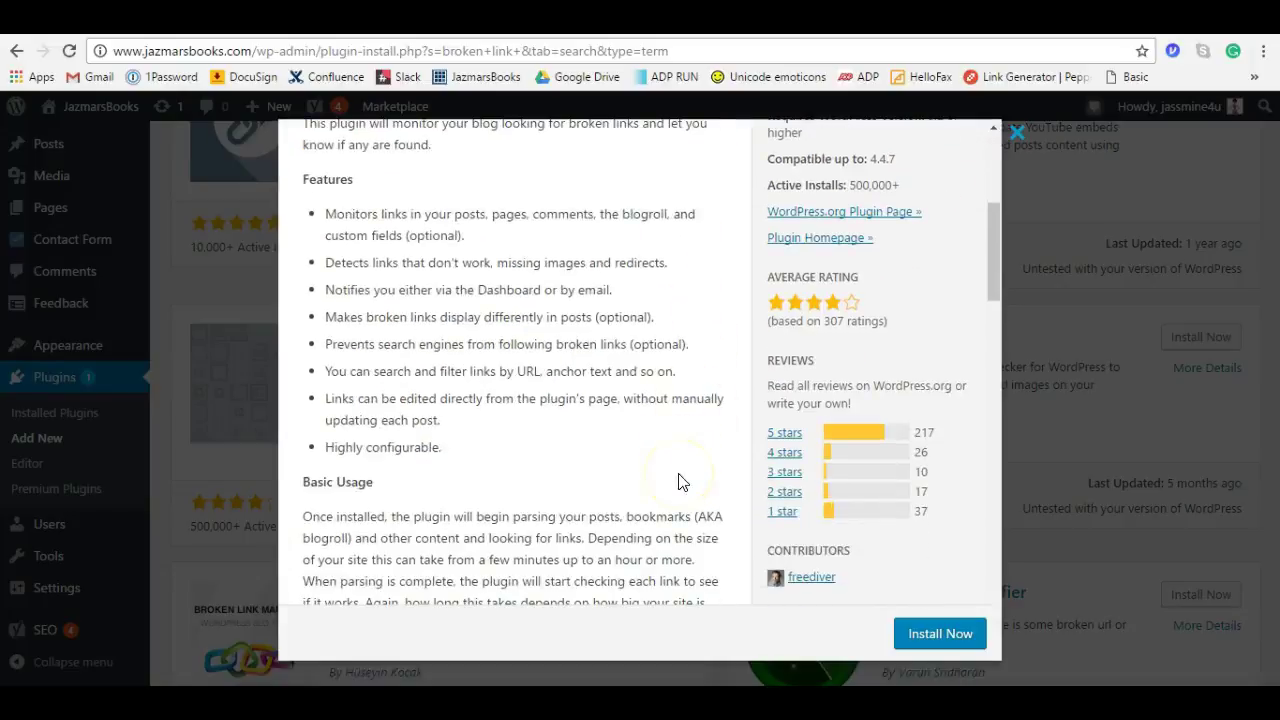
# Step: Read the rest of the Broken Link Checker description, including basic usage, and review its installation instructions
pyautogui.scroll(-3, 678, 482)
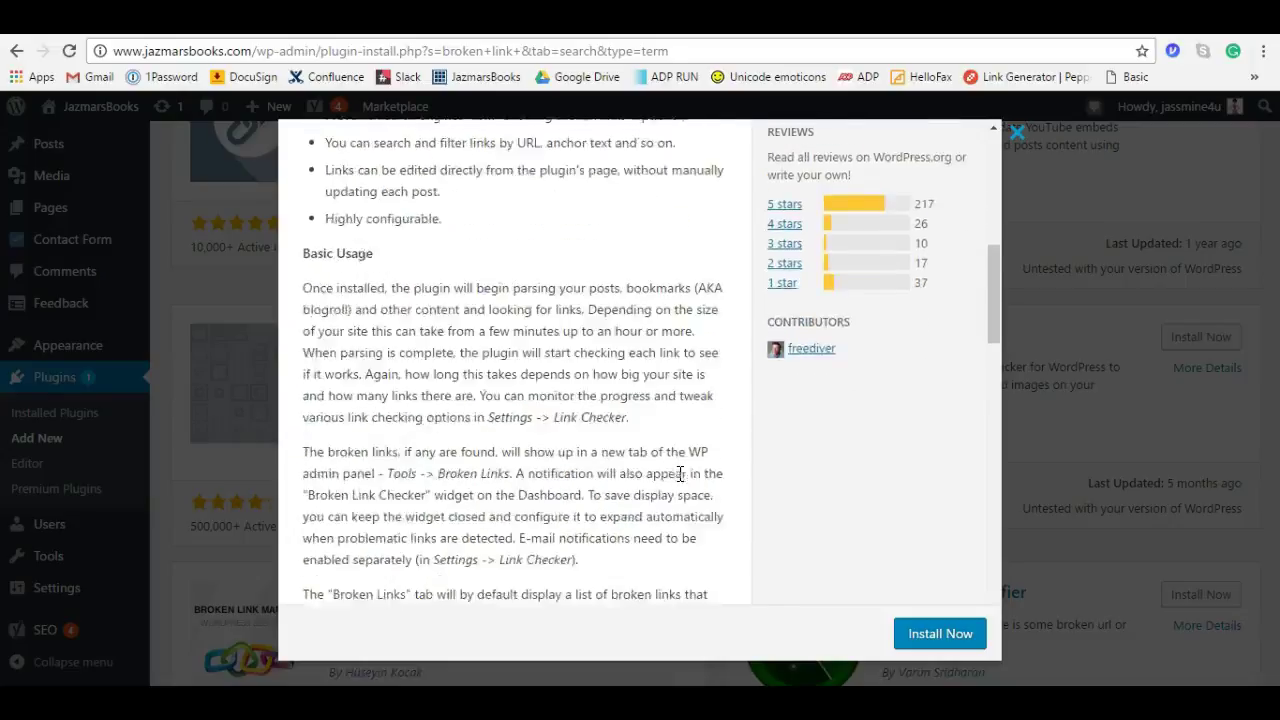
pyautogui.scroll(6, 678, 482)
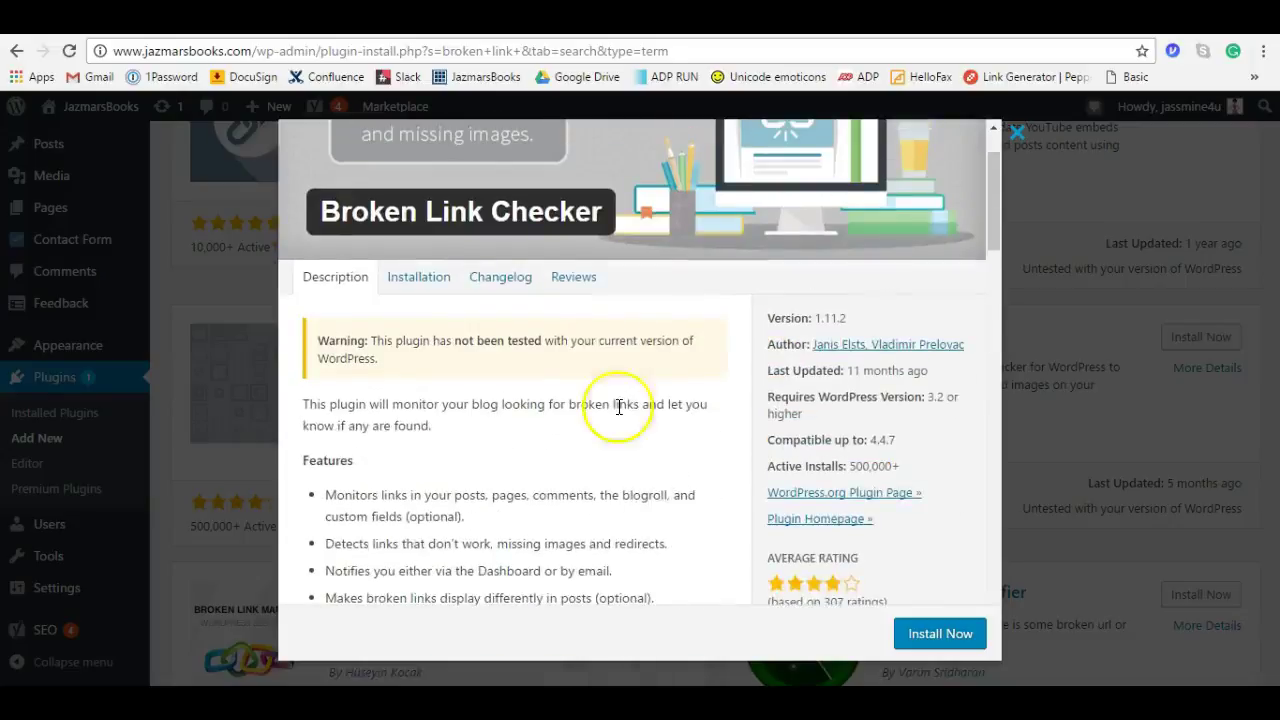
pyautogui.click(448, 290)
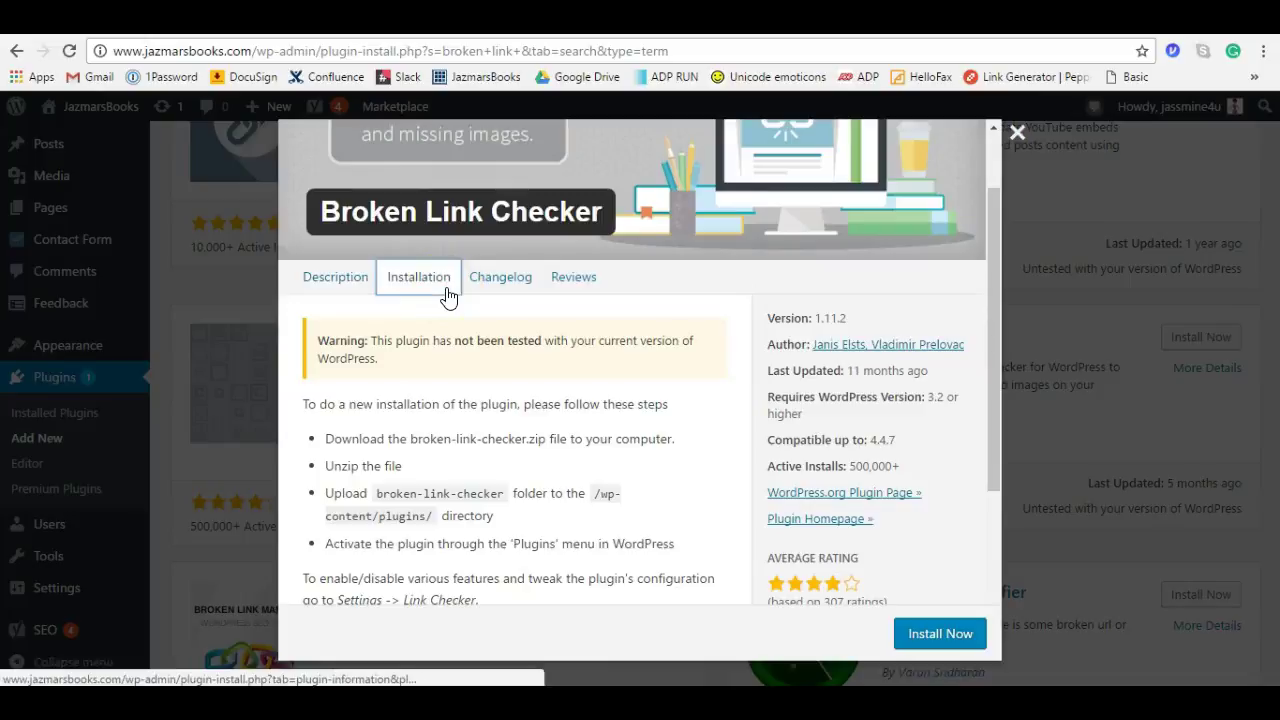
pyautogui.scroll(-3, 730, 444)
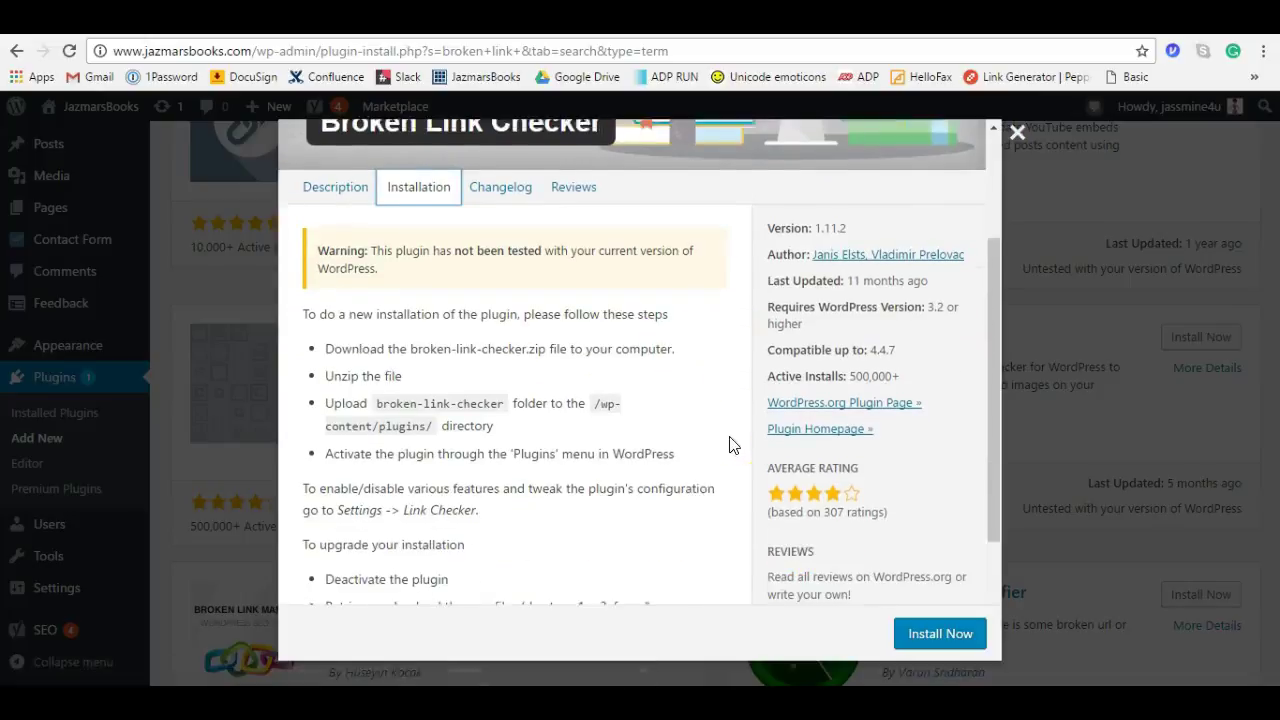
pyautogui.scroll(4, 730, 444)
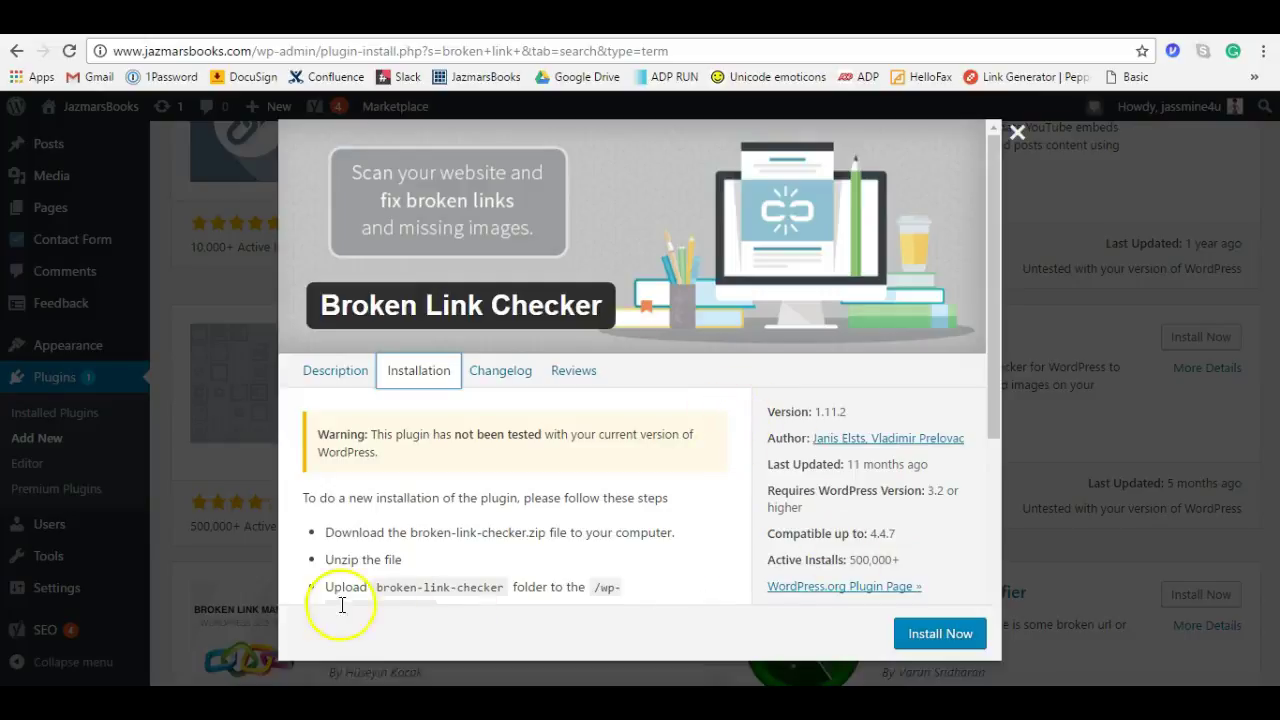
pyautogui.moveTo(990, 405); pyautogui.dragTo(994, 537)
# Step: Install the Broken Link Checker plugin and activate it
pyautogui.click(942, 636)
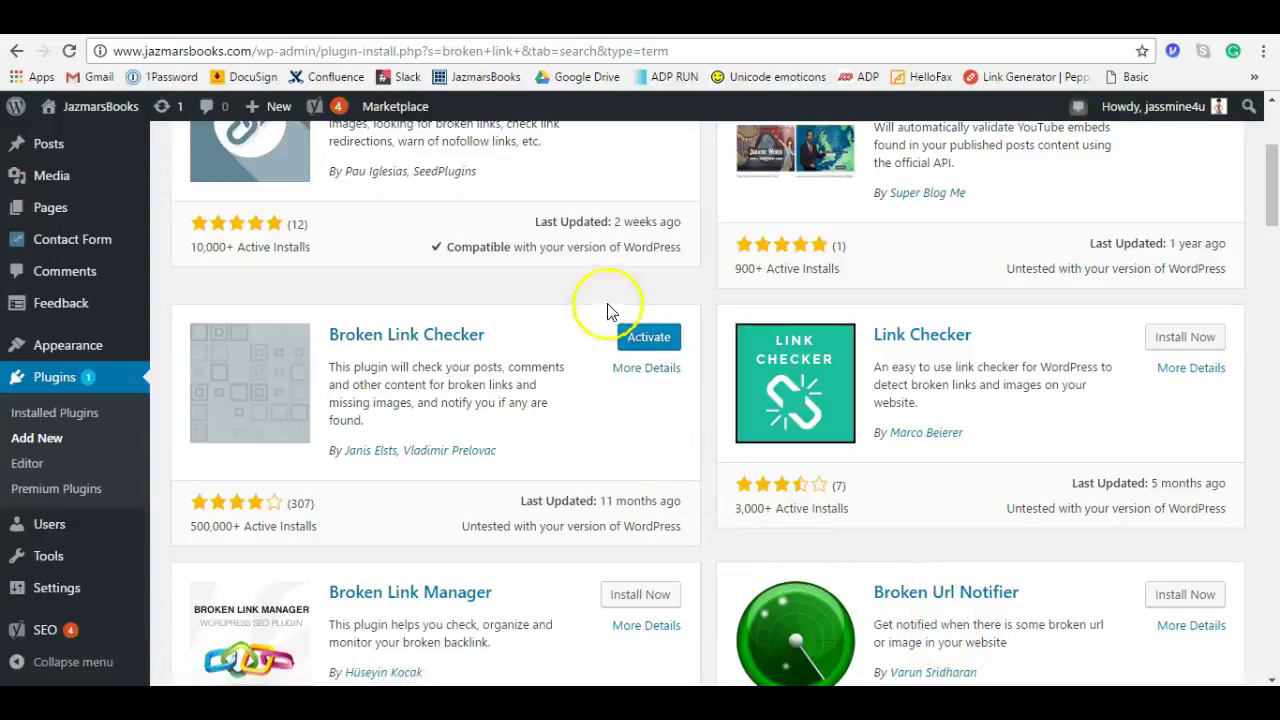
pyautogui.click(652, 338)
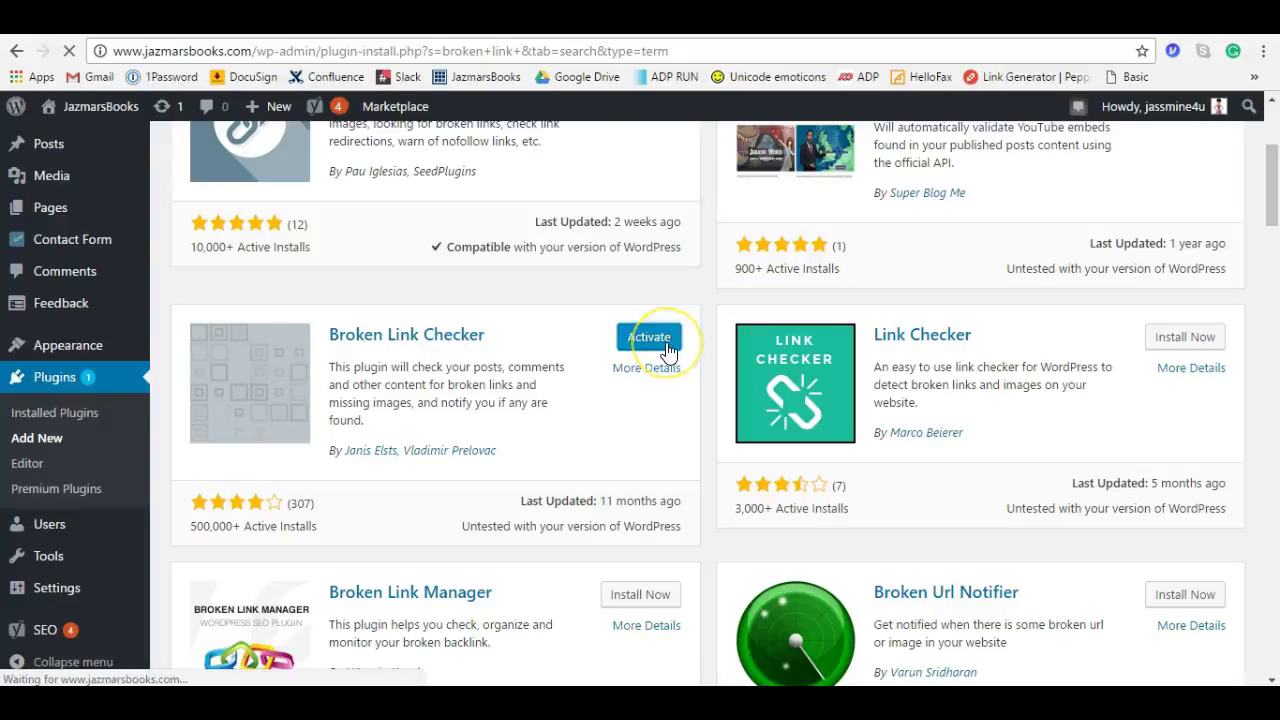
pyautogui.click(663, 337)
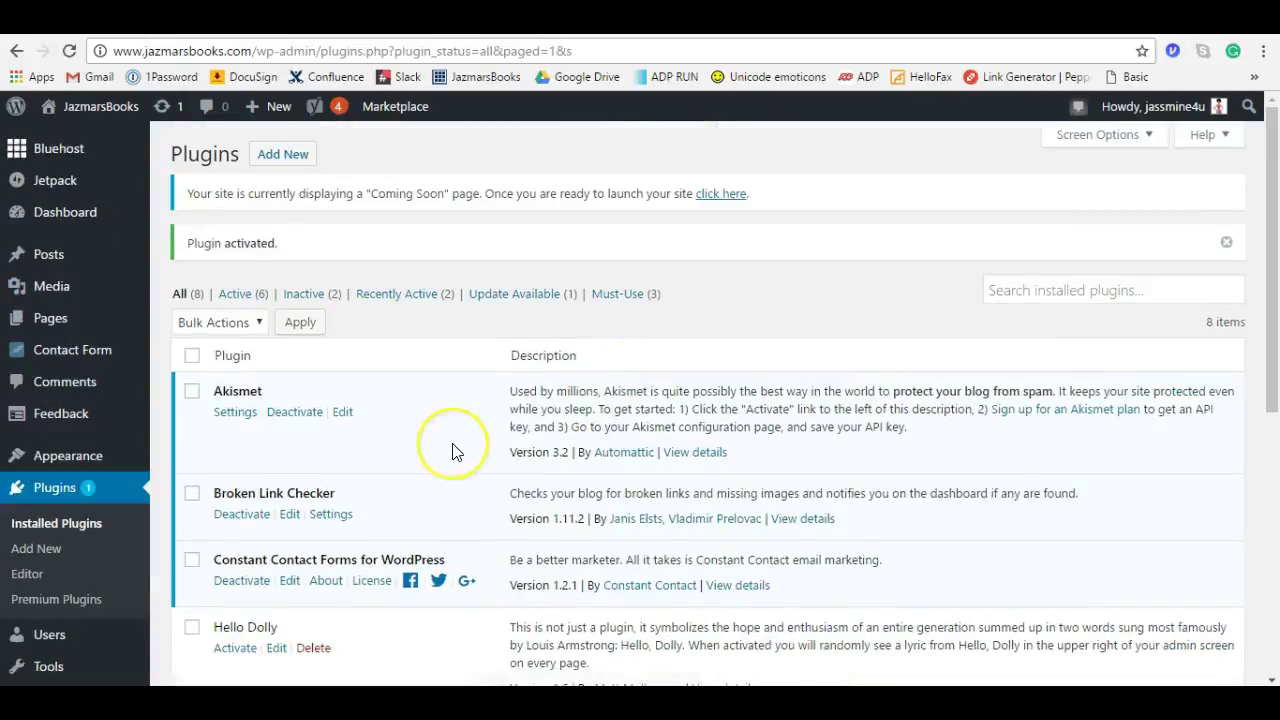
# Step: In the Broken Link Checker settings, enable e-mail notifications to authors about broken links in their posts and fill in the notification e-mail address
pyautogui.click(322, 514)
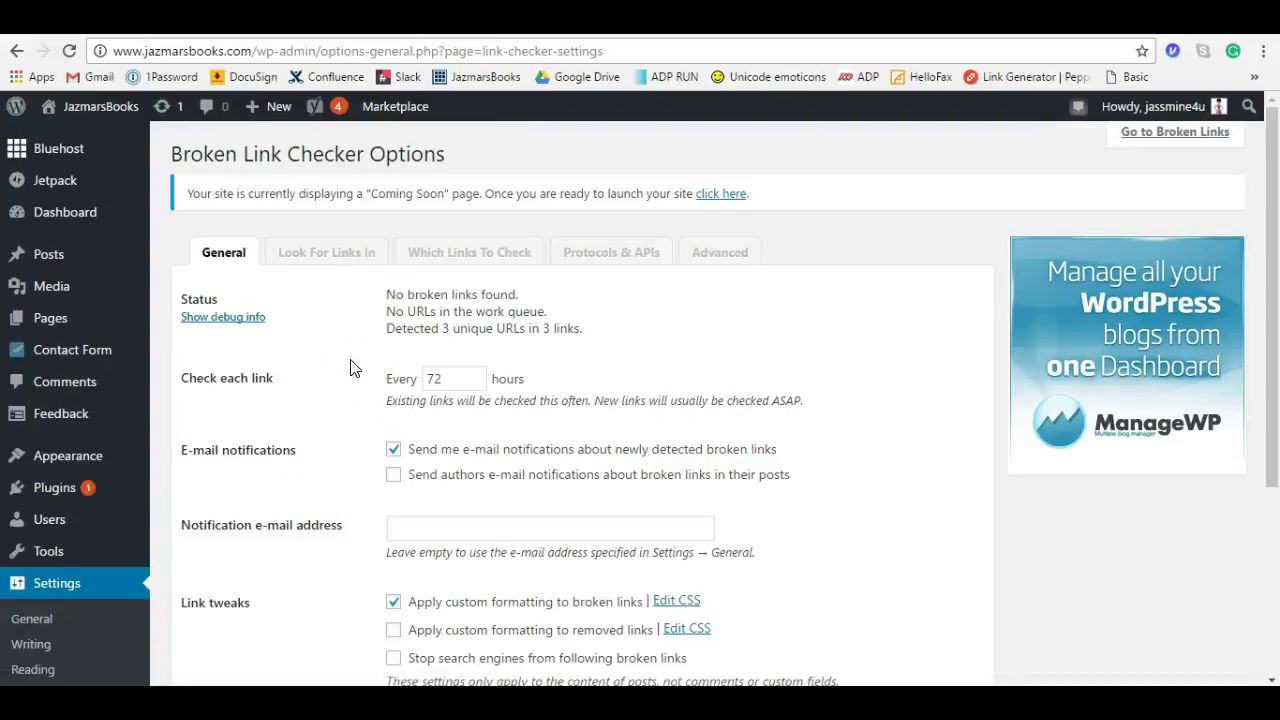
pyautogui.click(394, 475)
pyautogui.scroll(-3, 371, 500)
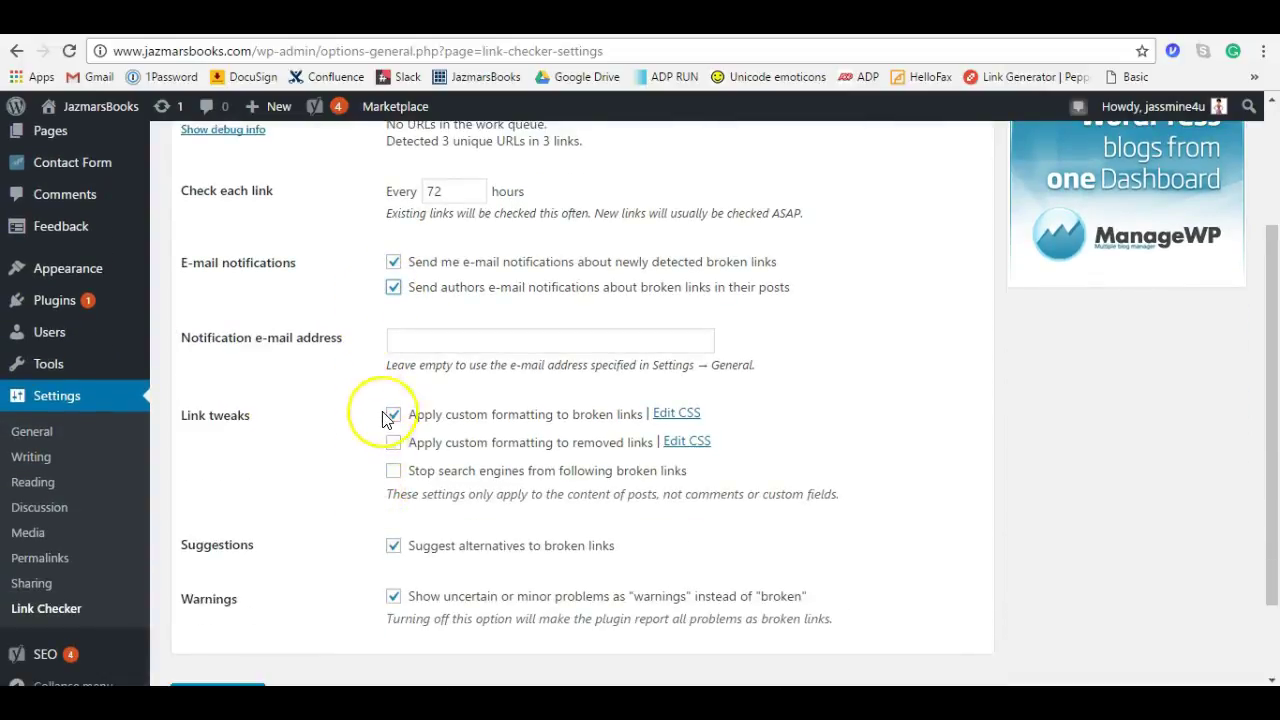
pyautogui.click(437, 338)
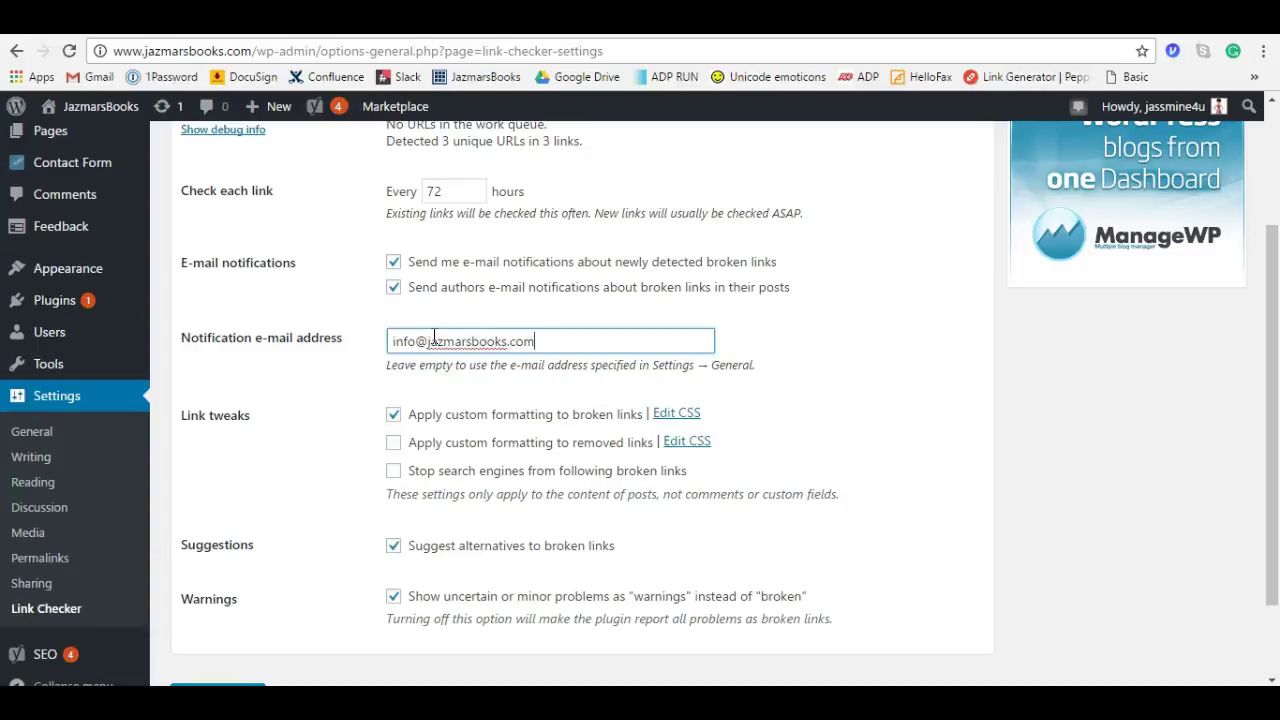
# Step: Enable stopping search engines from following broken links and save the plugin's general settings
pyautogui.scroll(-1, 268, 433)
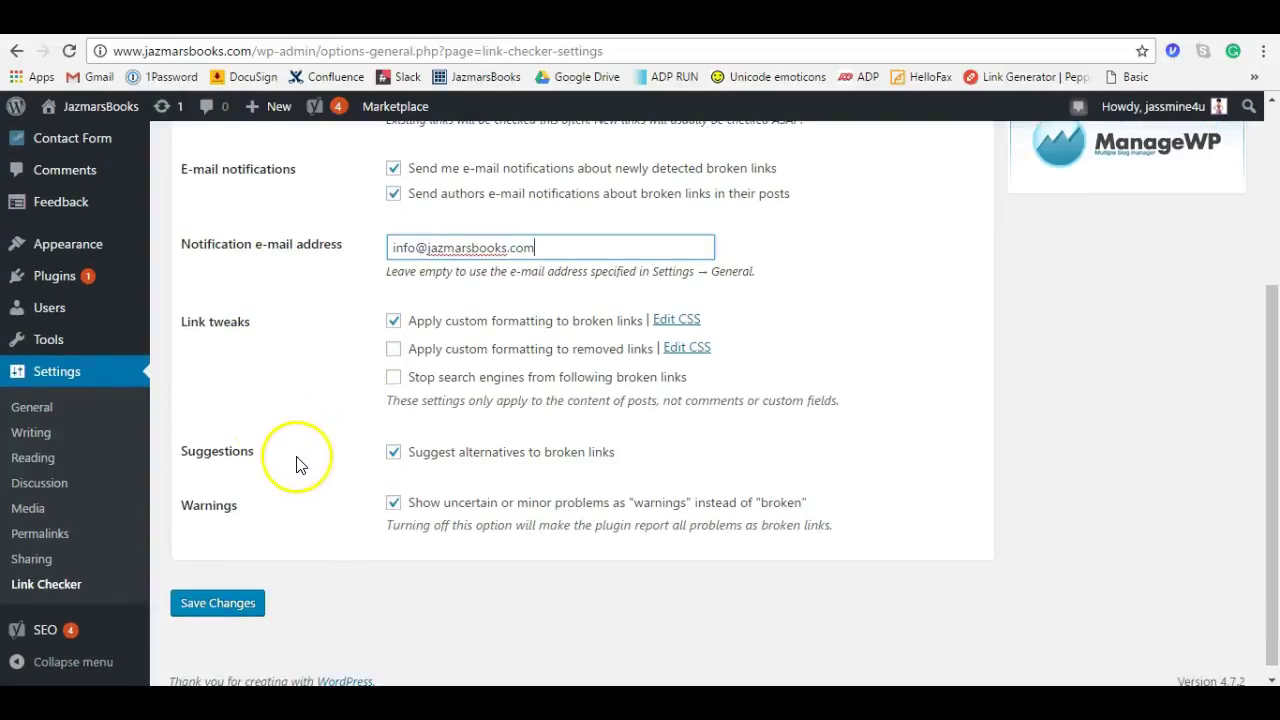
pyautogui.click(390, 384)
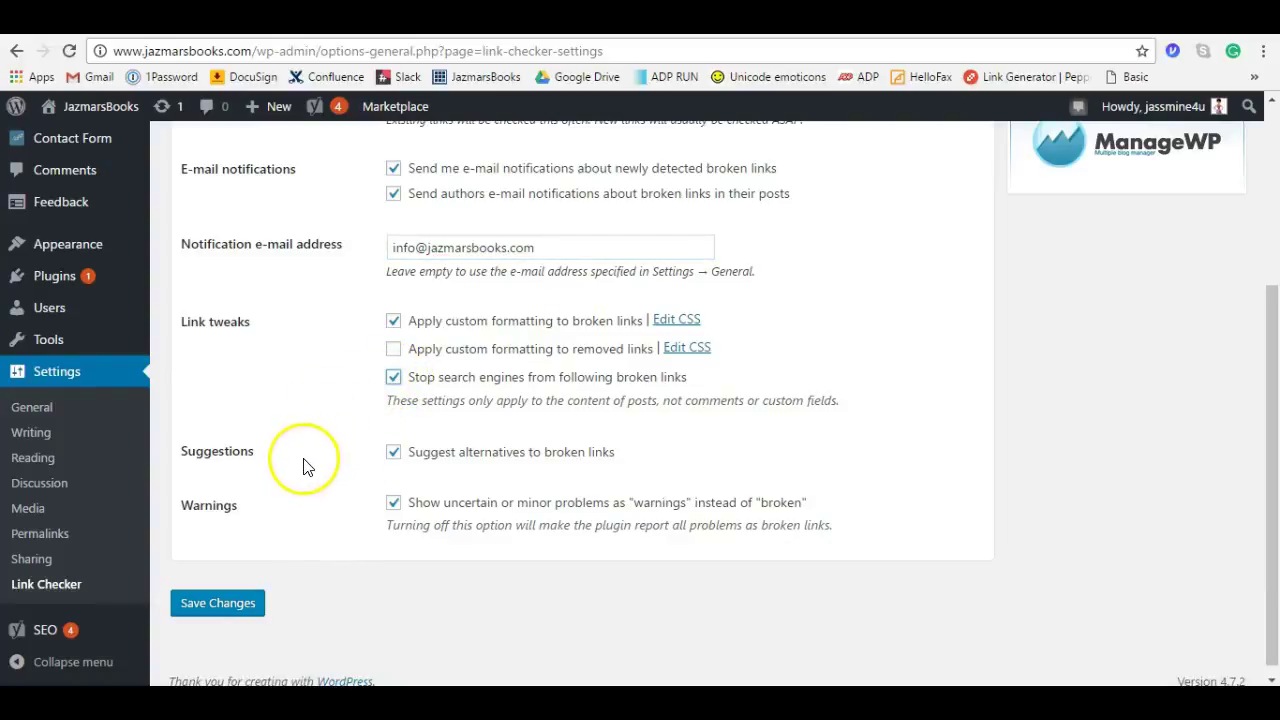
pyautogui.click(226, 605)
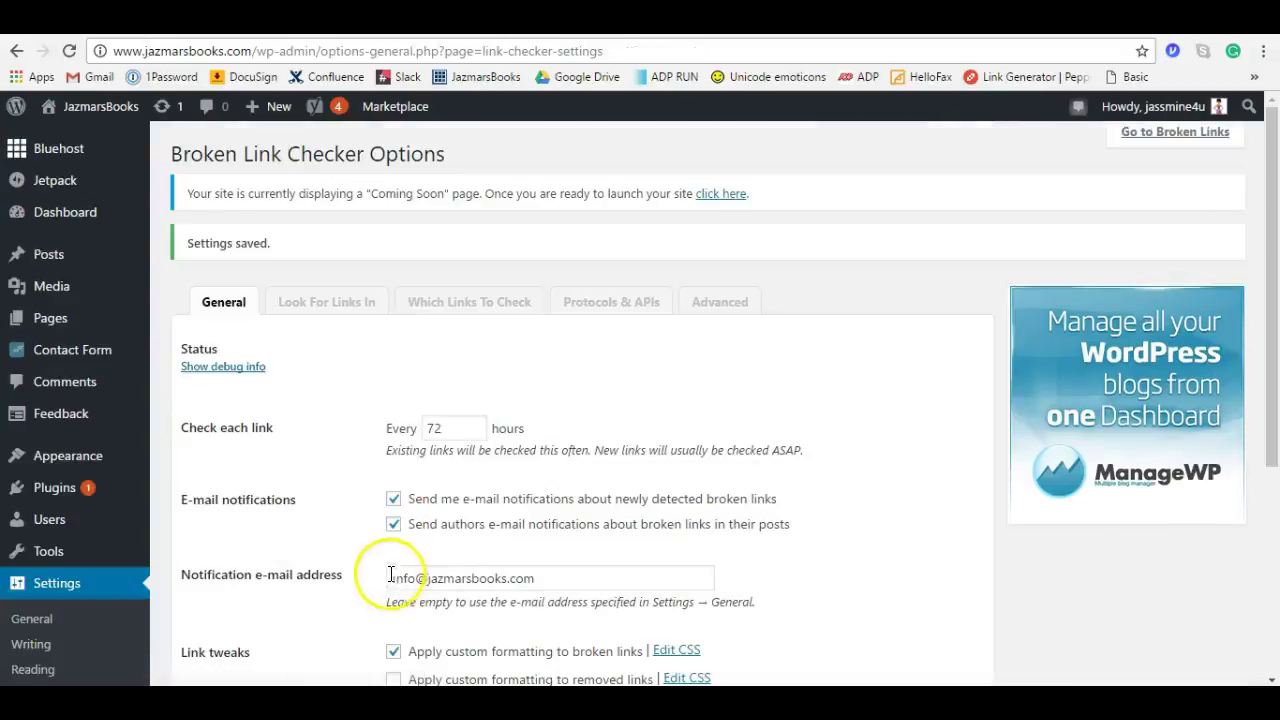
# Step: Review the plugin's remaining option groups: where to look for links, which links to check, protocols and APIs, and the advanced settings
pyautogui.click(344, 304)
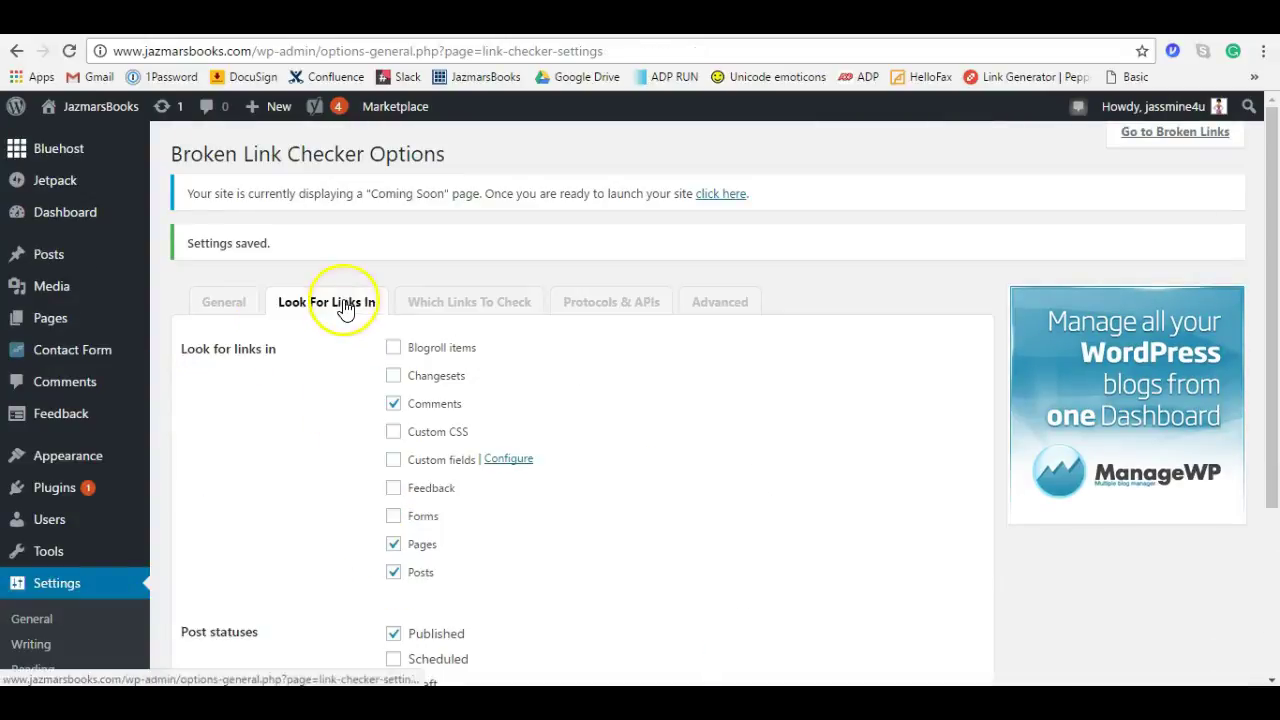
pyautogui.click(438, 302)
pyautogui.click(625, 306)
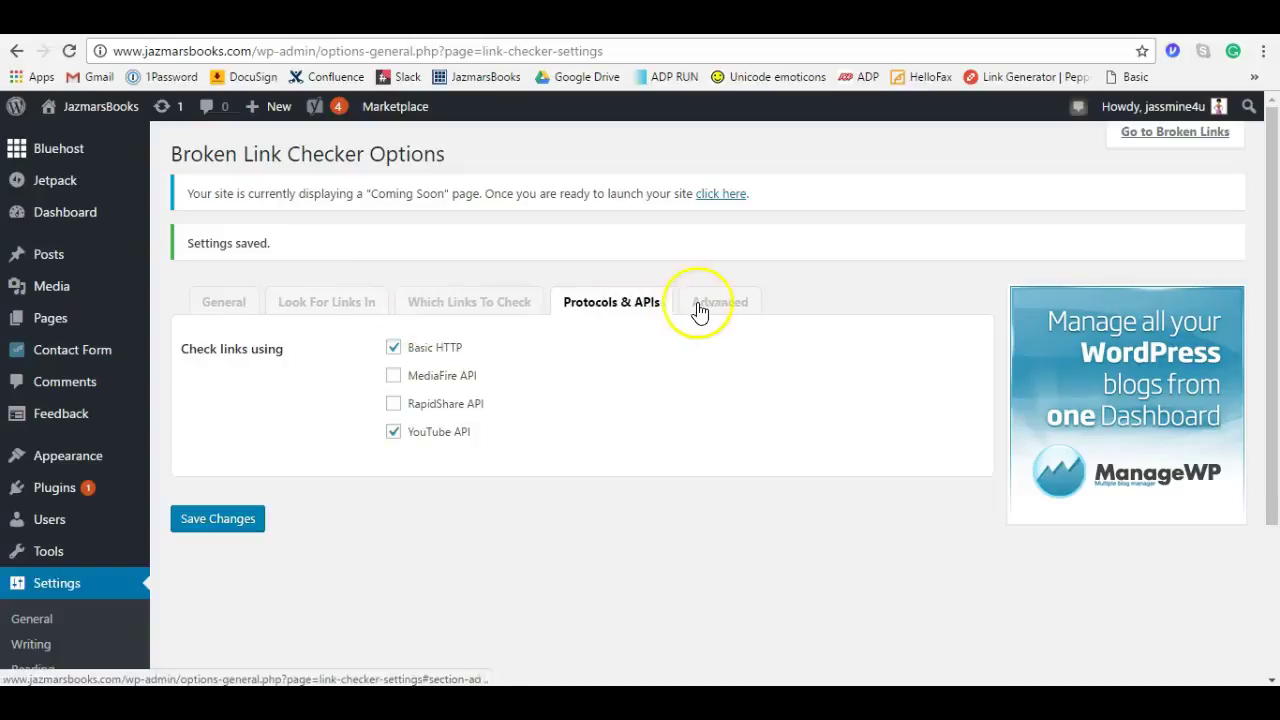
pyautogui.click(700, 312)
pyautogui.scroll(-4, 266, 354)
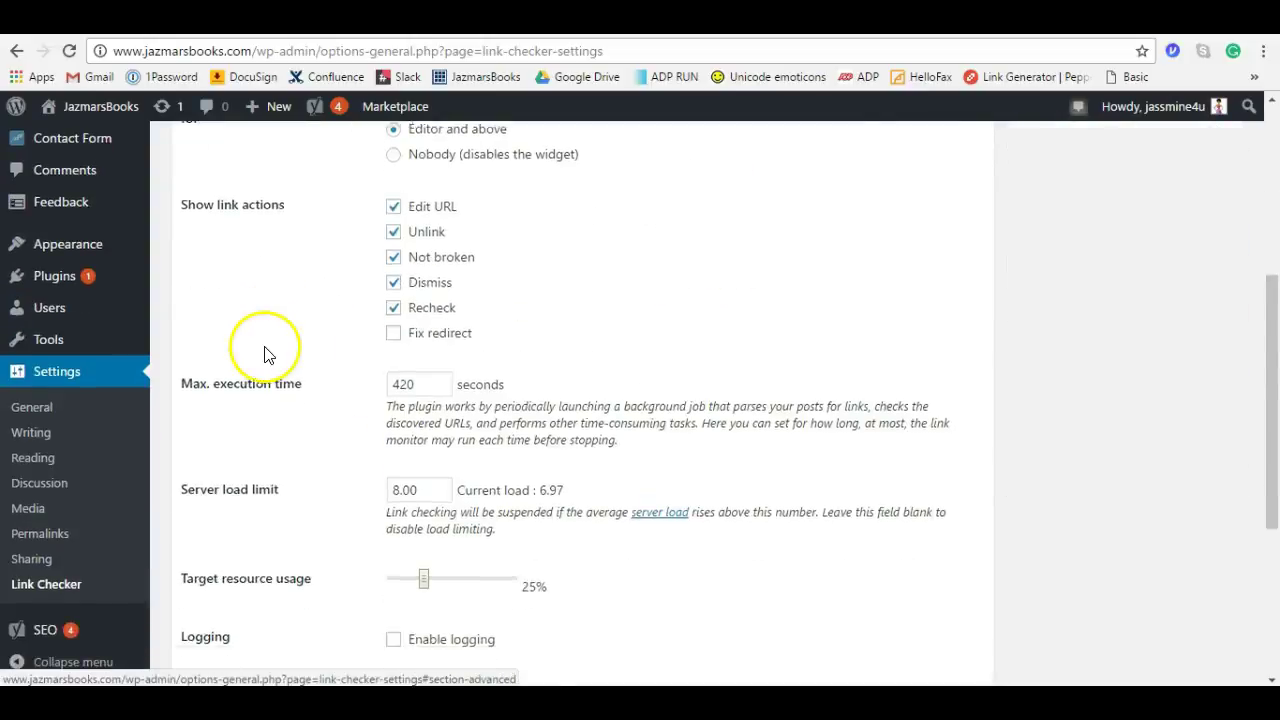
pyautogui.scroll(-4, 286, 423)
pyautogui.scroll(6, 280, 443)
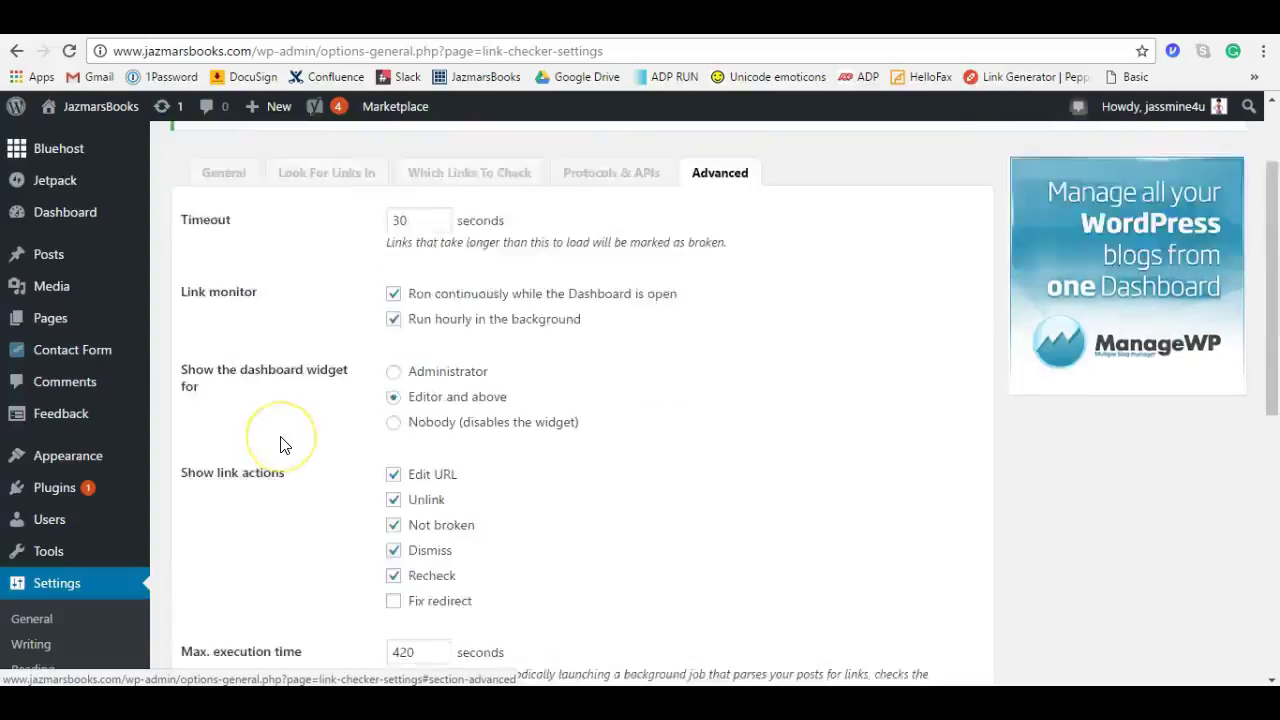
pyautogui.scroll(2, 280, 443)
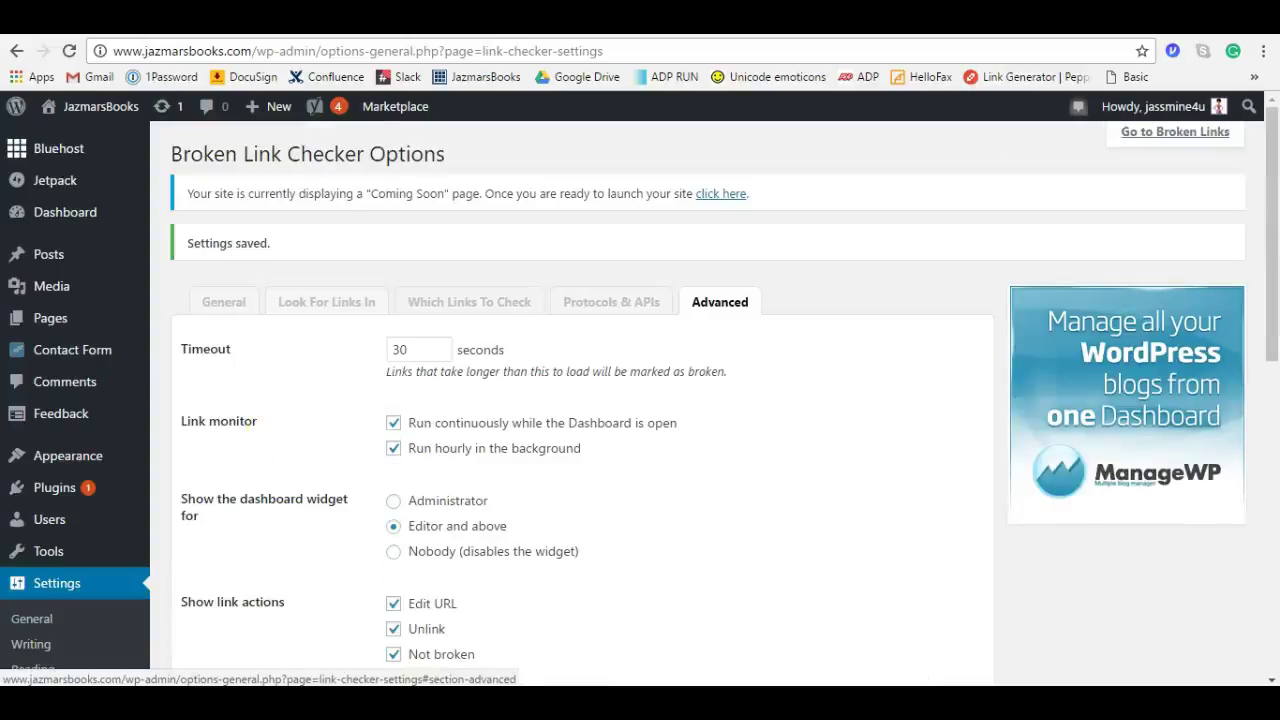